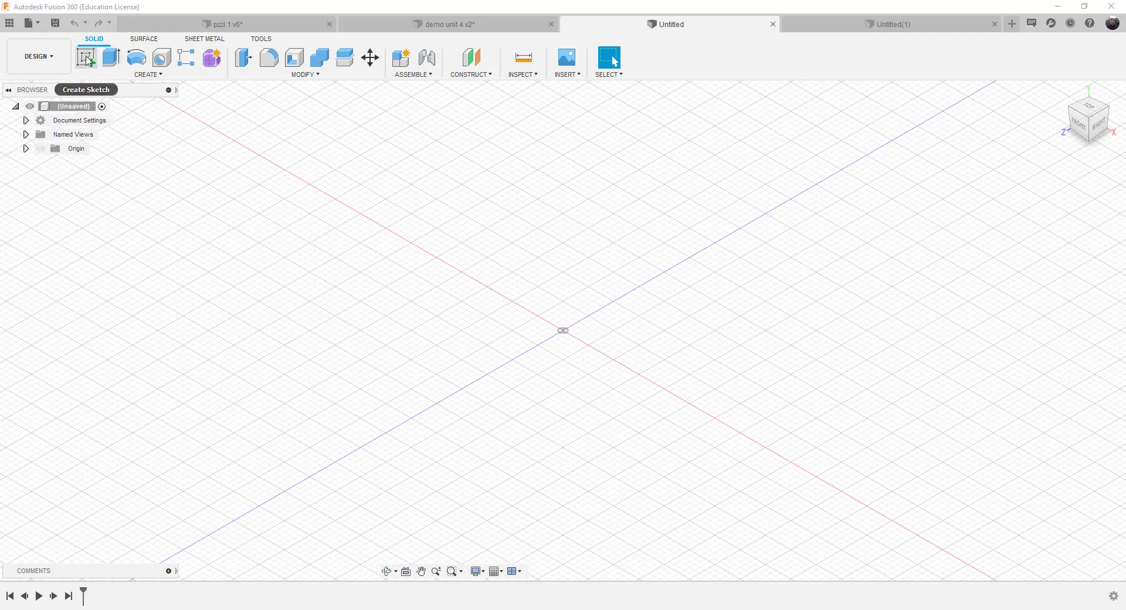
Create a sketch on the front (XY) origin plane and view it from the front.
left_click(87, 60)
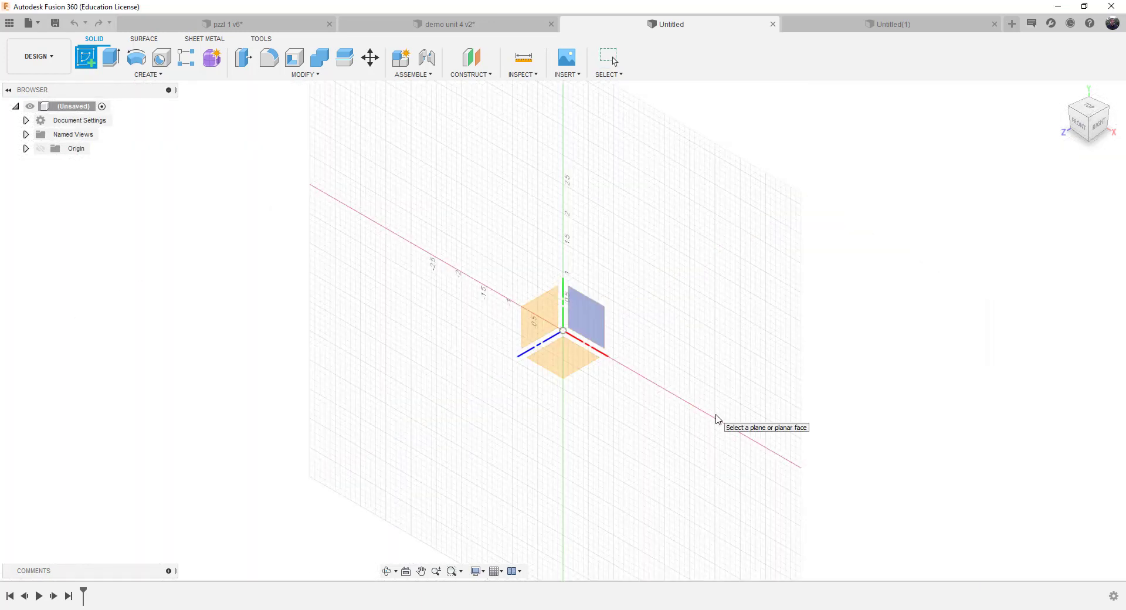
left_click(590, 326)
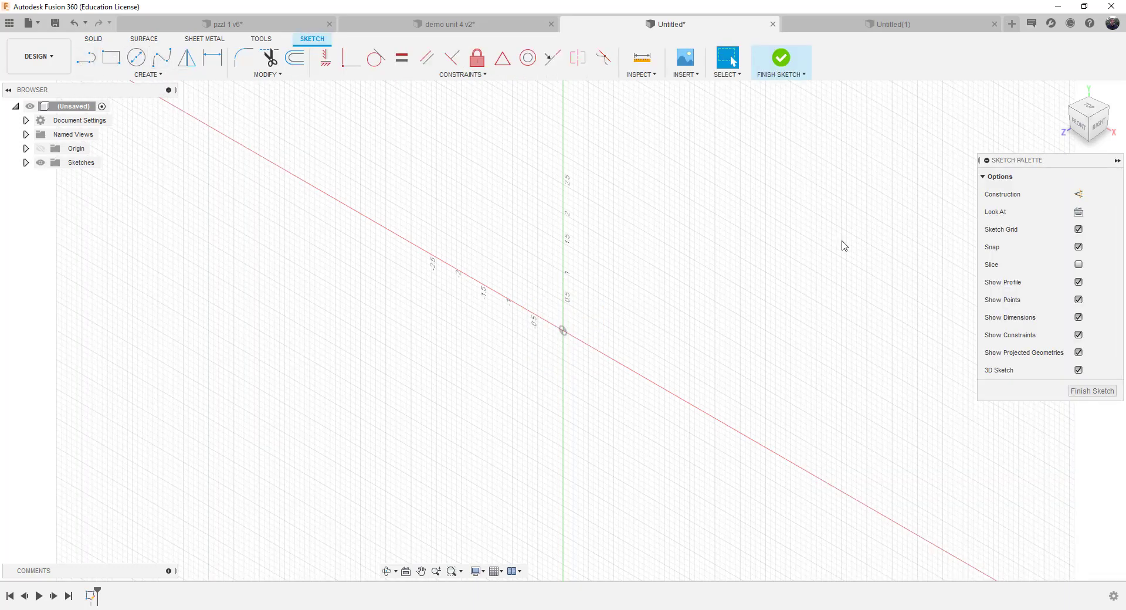
left_click(1079, 125)
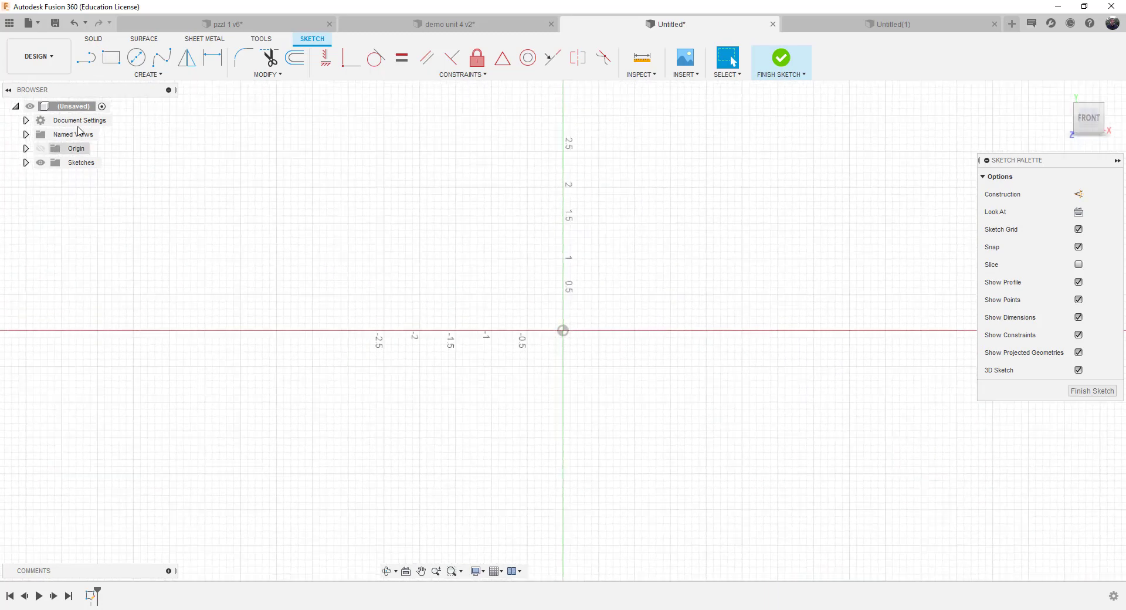
Draw a vertical line about 1 in long on the vertical axis, from about 1.5 in to 0.5 in above the origin.
key("l")
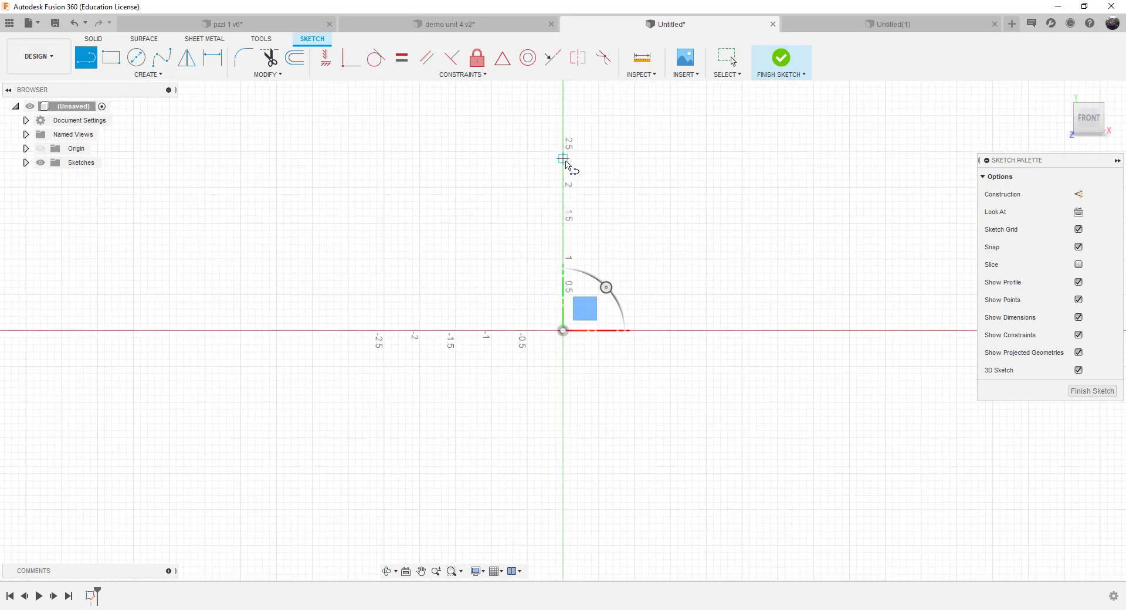
left_click(563, 222)
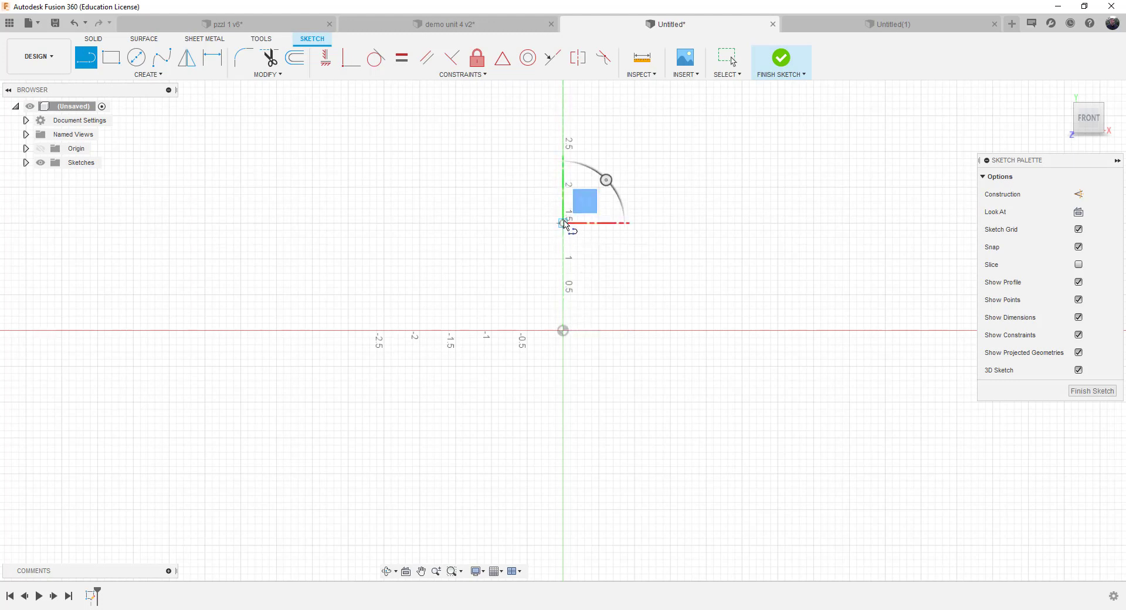
left_click(563, 300)
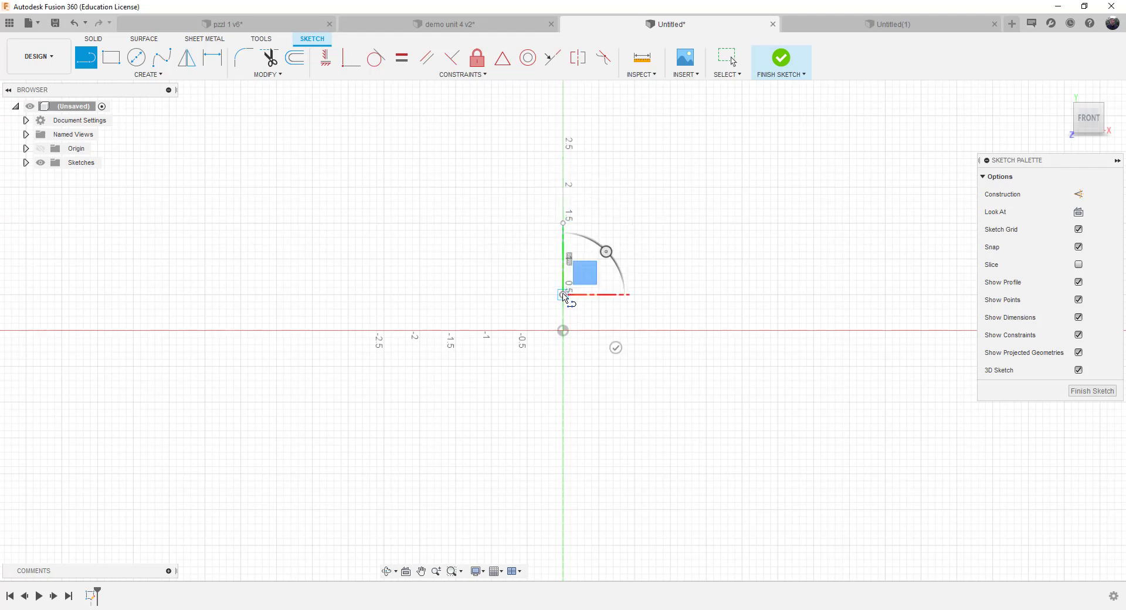
right_click(620, 296)
left_click(658, 294)
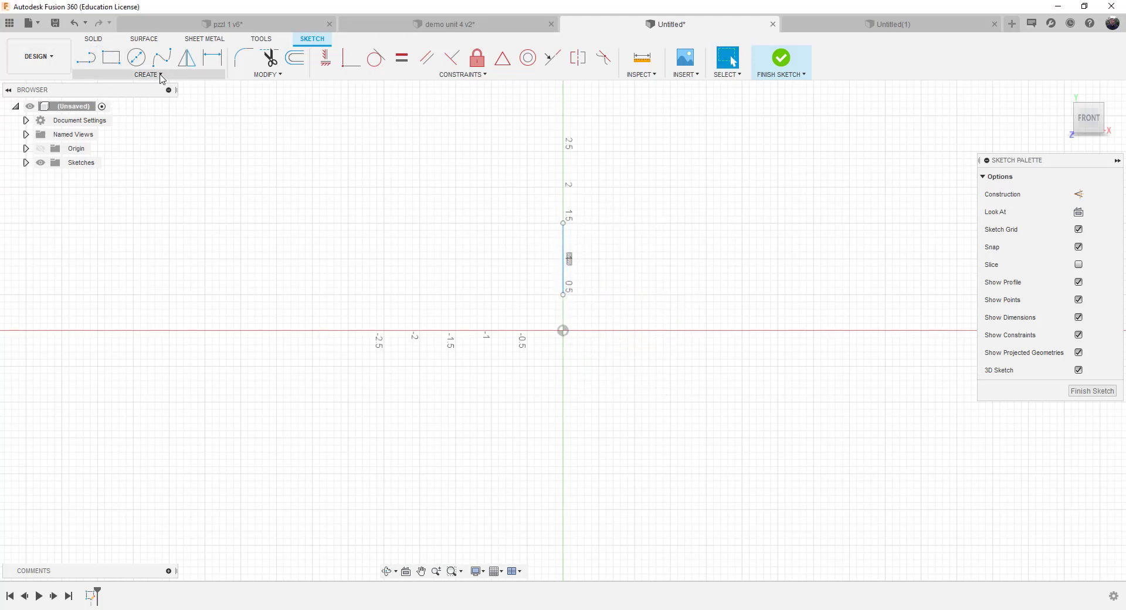
Draw a downward semicircular 3-point arc about 0.8 in wide, starting at the vertical line's lower end, to form the hook's curve.
left_click(157, 75)
mouse_move(126, 134)
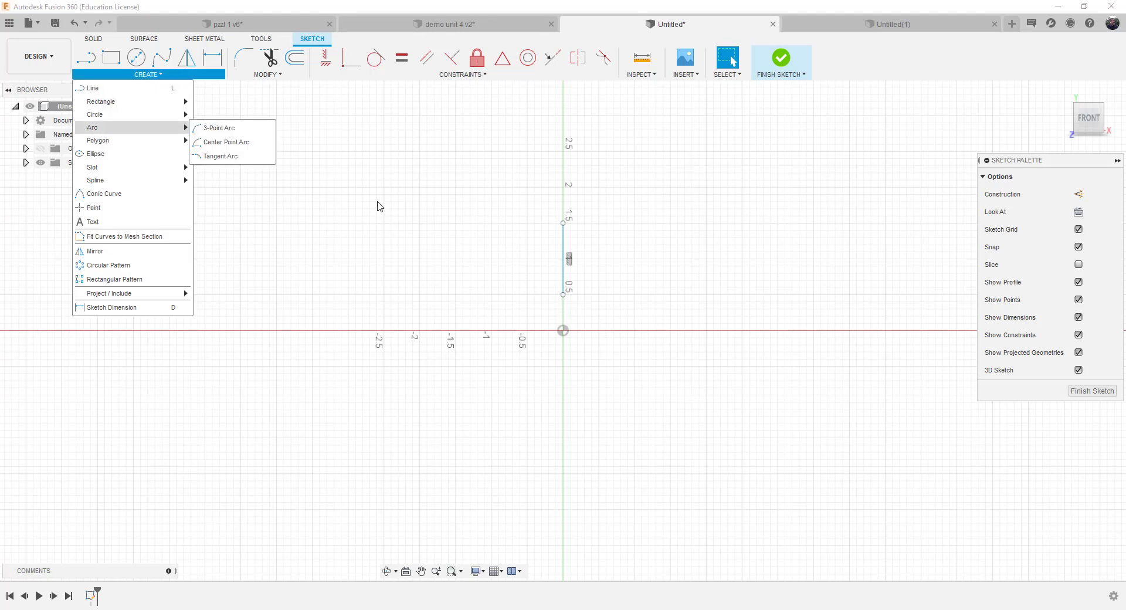
left_click(220, 128)
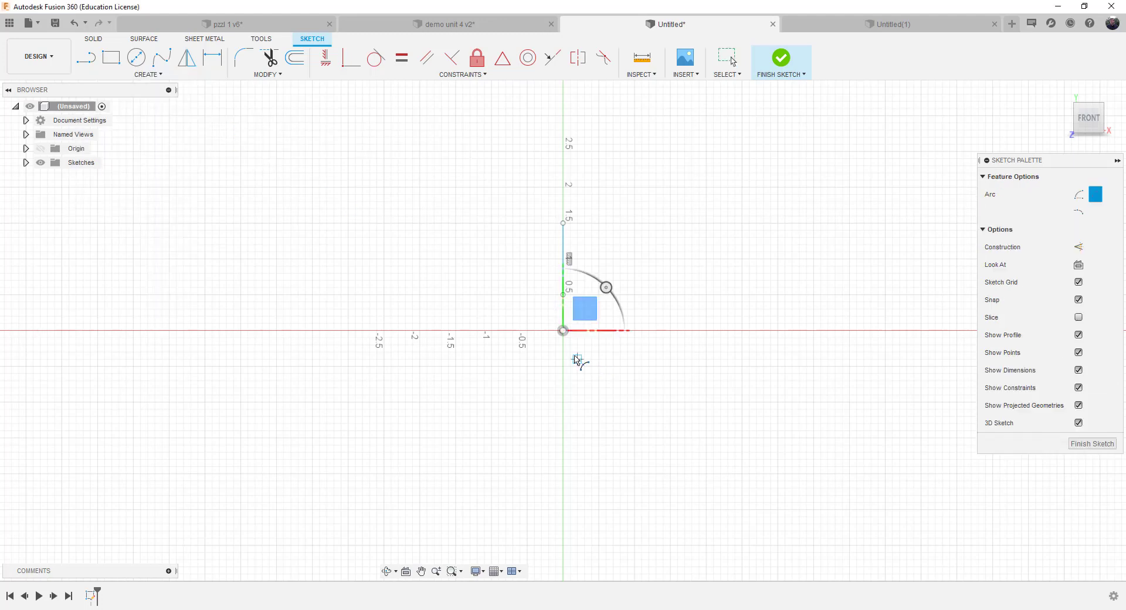
left_click(563, 294)
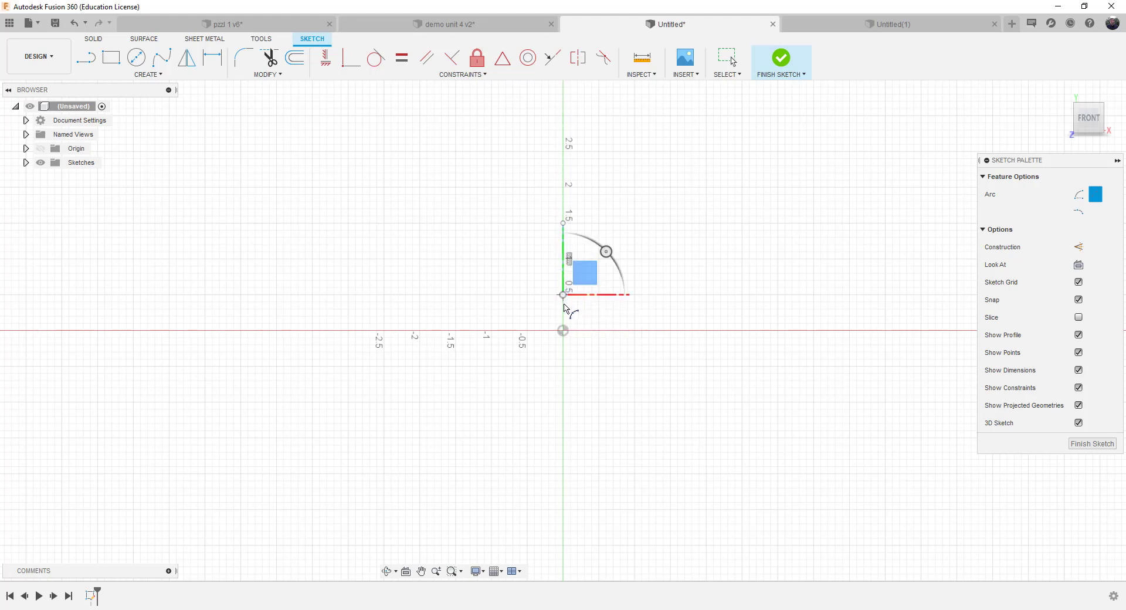
left_click(627, 295)
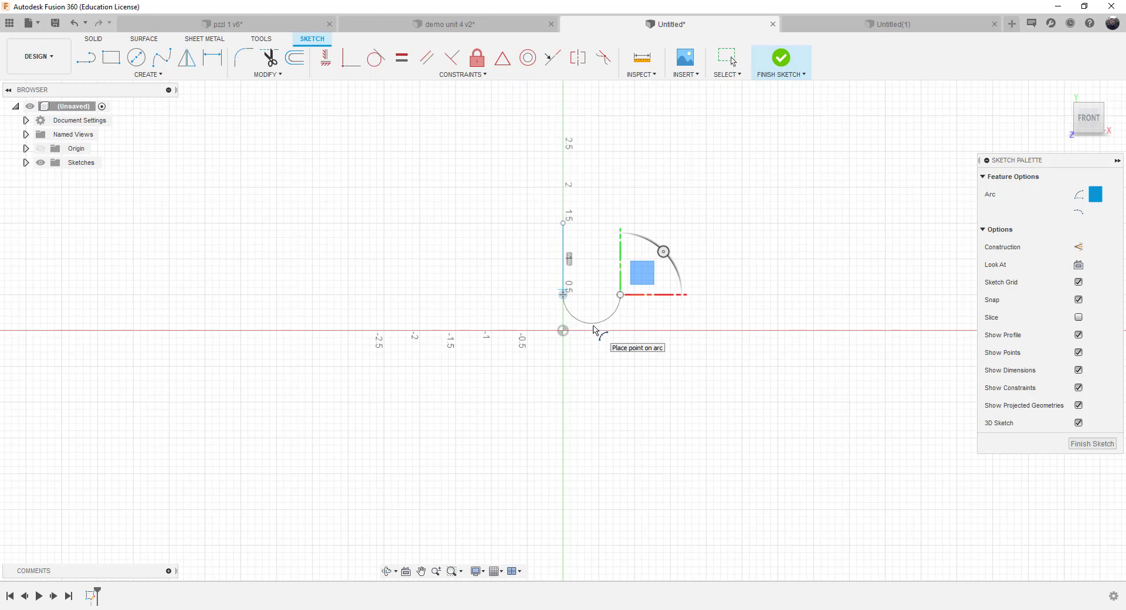
left_click(593, 323)
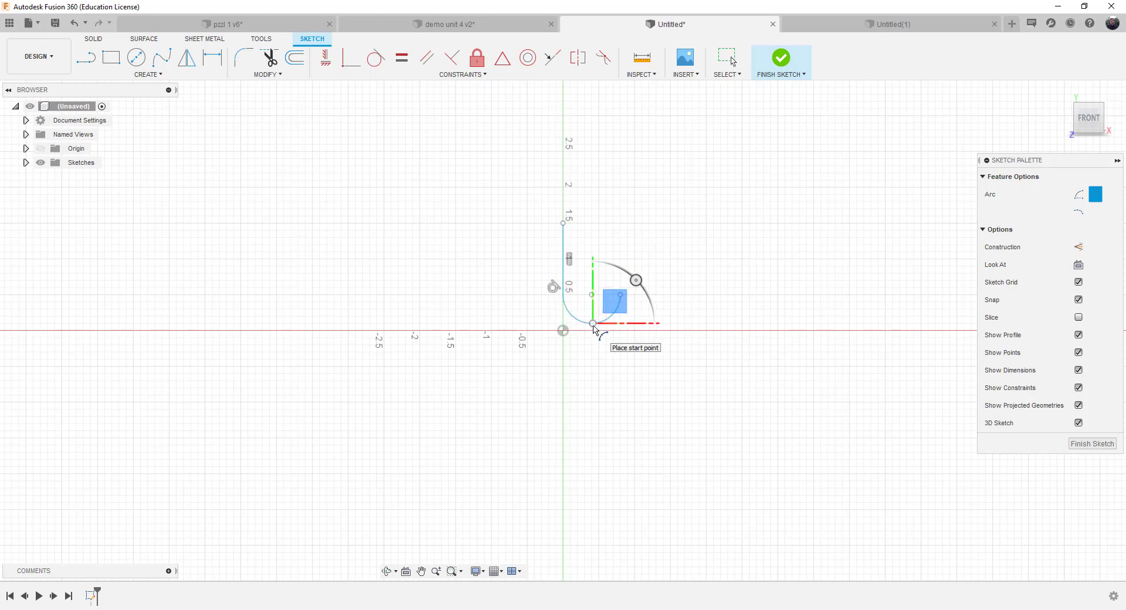
right_click(685, 295)
left_click(723, 301)
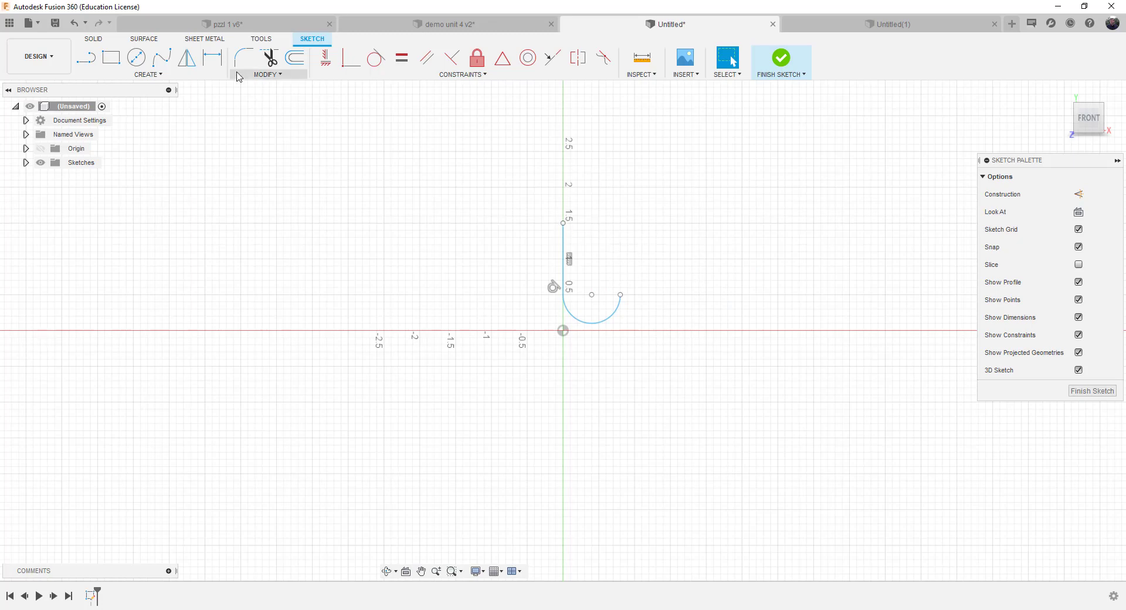
Offset the chained line and arc outward by 0.097 in to give the hook its thickness.
left_click(295, 57)
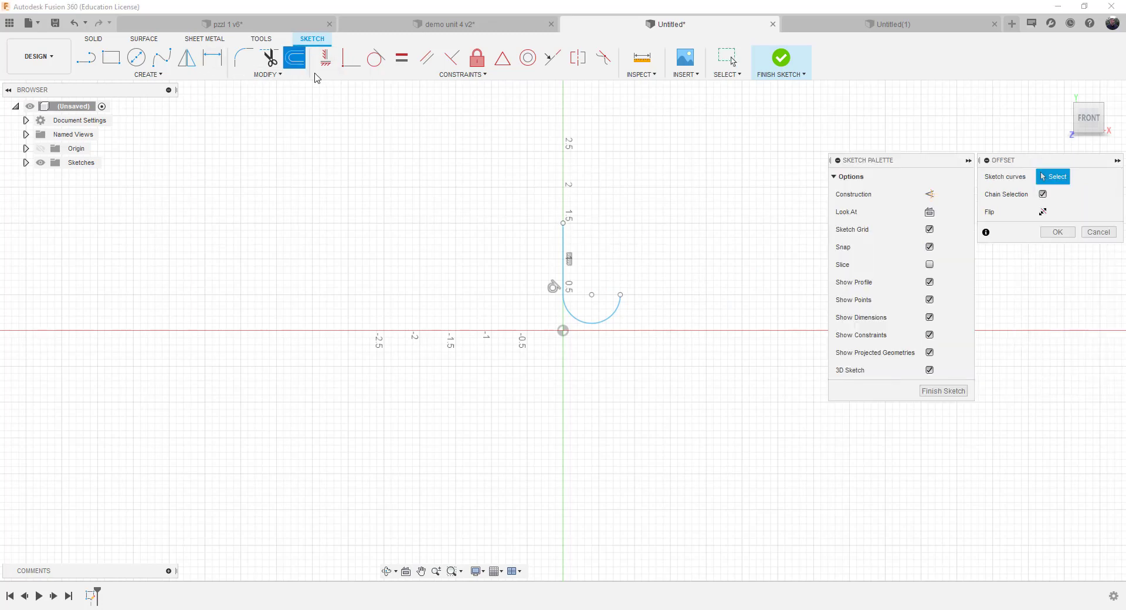
left_click(560, 255)
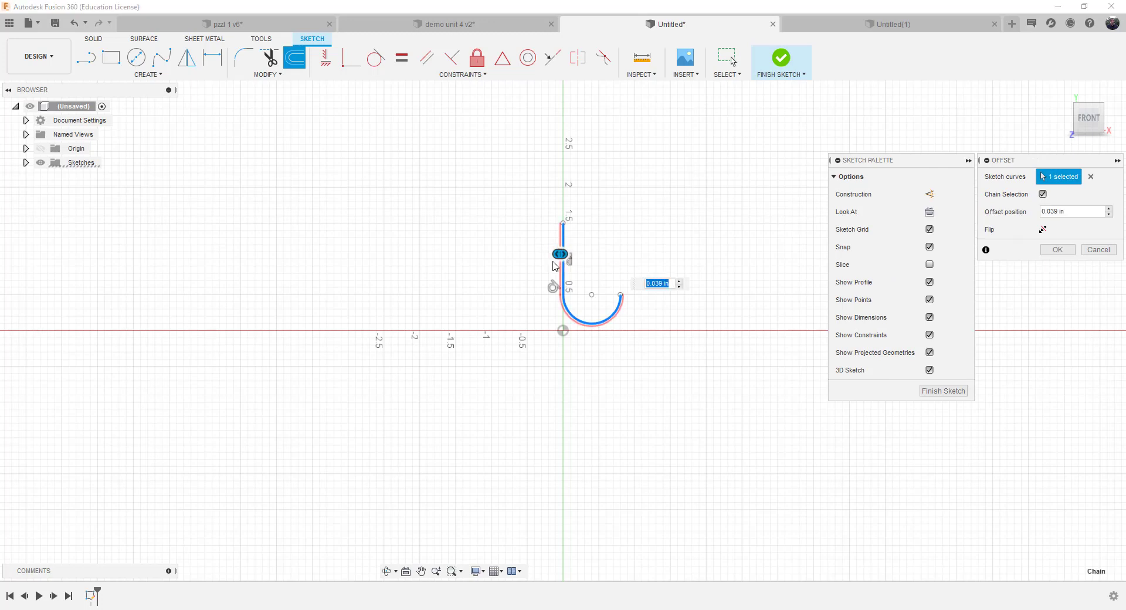
left_click_drag(557, 254, 551, 255)
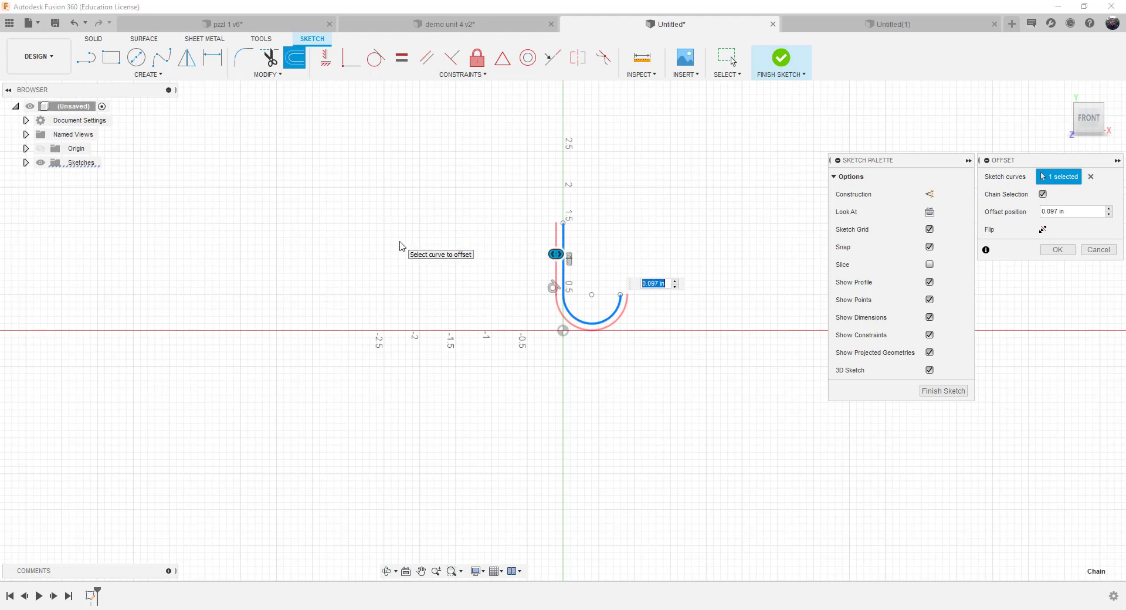
key("Return")
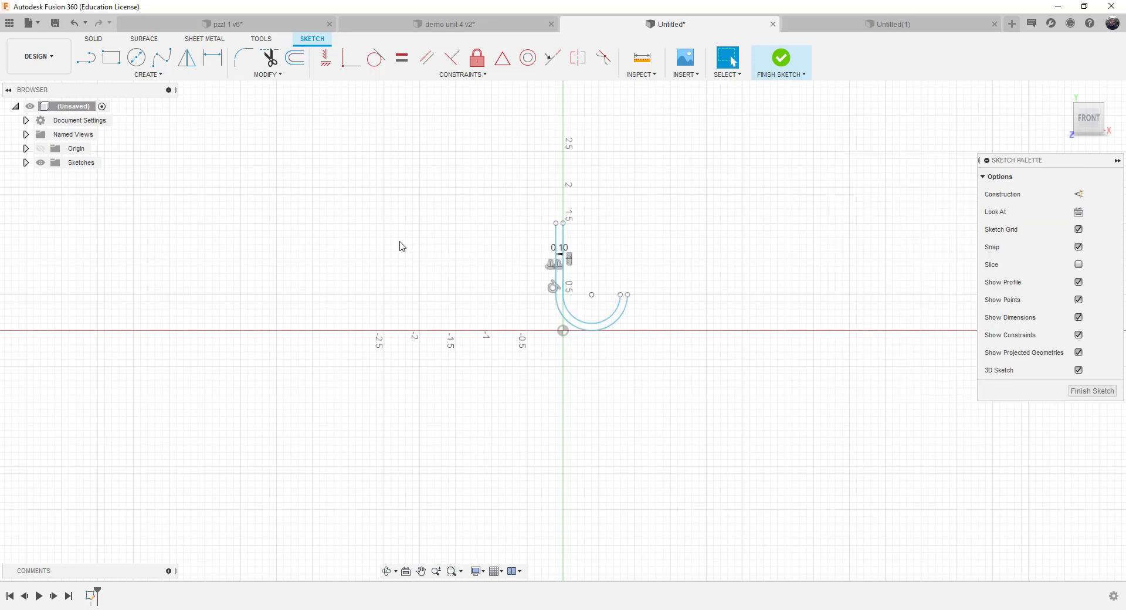
Close the hook's open tip with a rounded 3-point arc bulging beyond the ends of the inner and outer arcs.
scroll(641, 293, "up", 3)
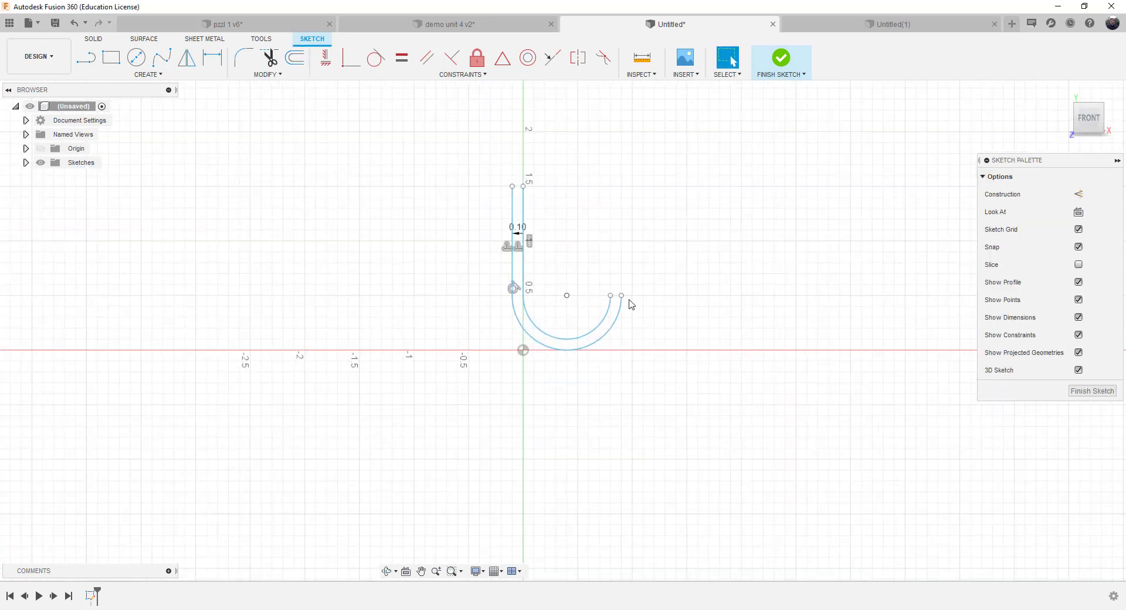
left_click(147, 75)
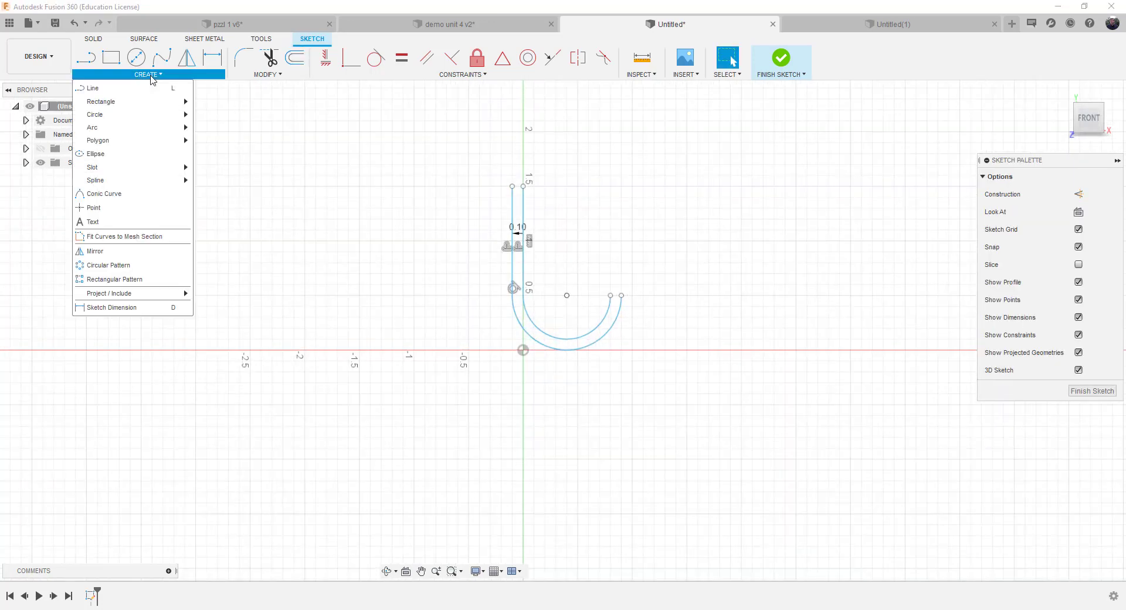
mouse_move(126, 129)
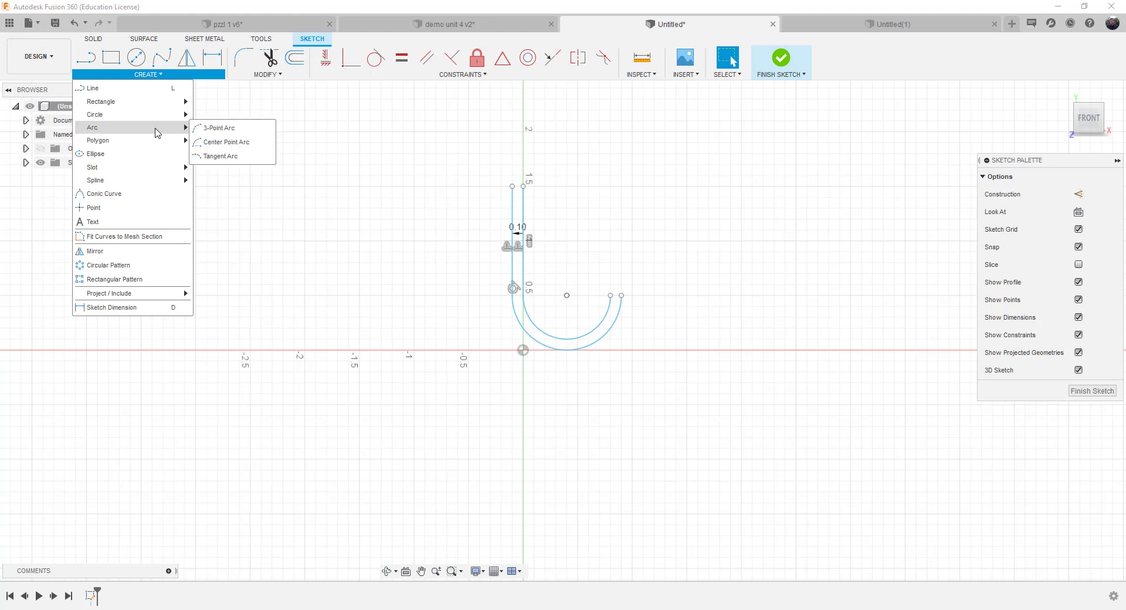
left_click(217, 129)
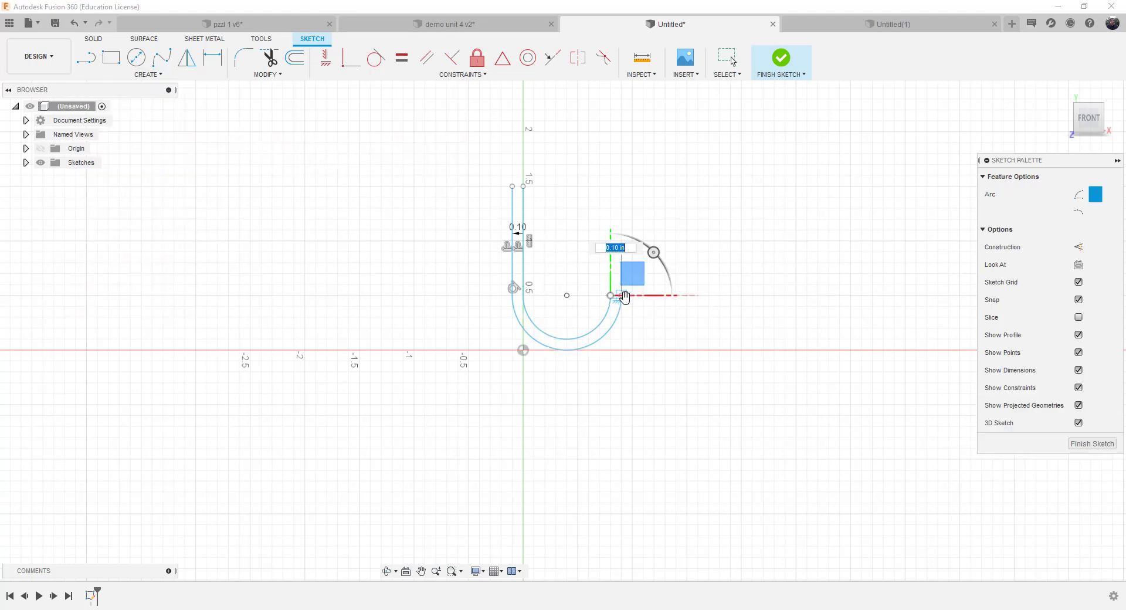
left_click(621, 279)
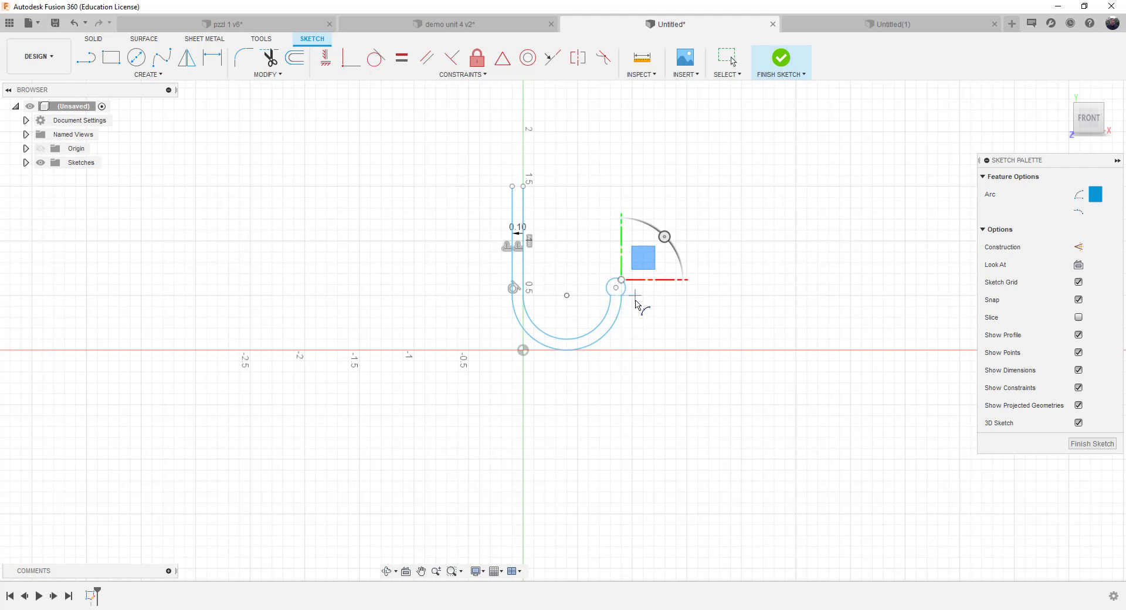
right_click(635, 302)
left_click(674, 299)
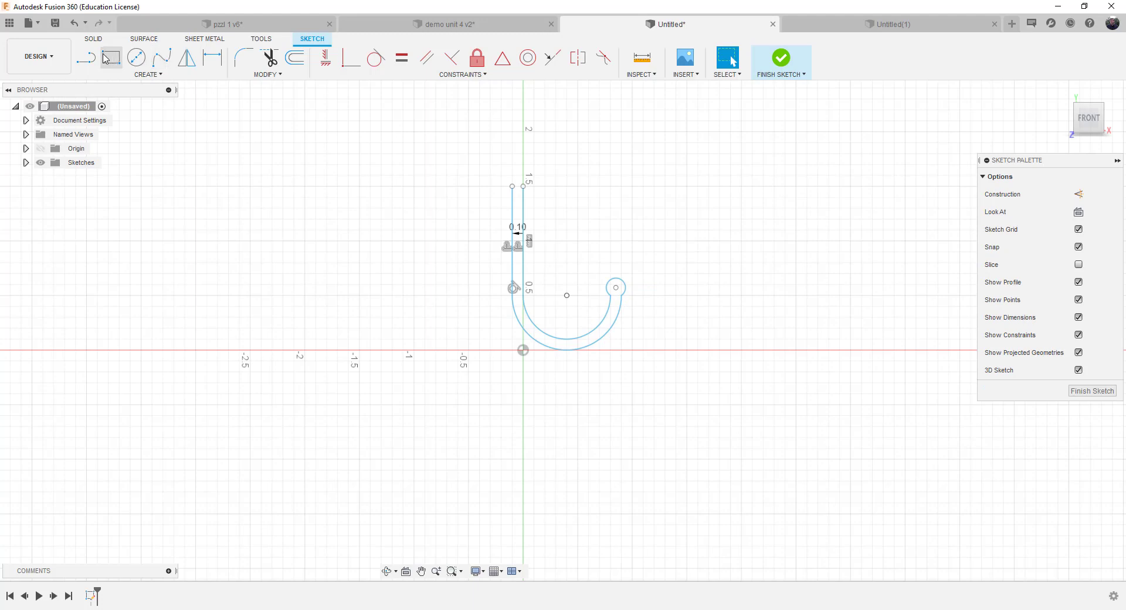
left_click(86, 58)
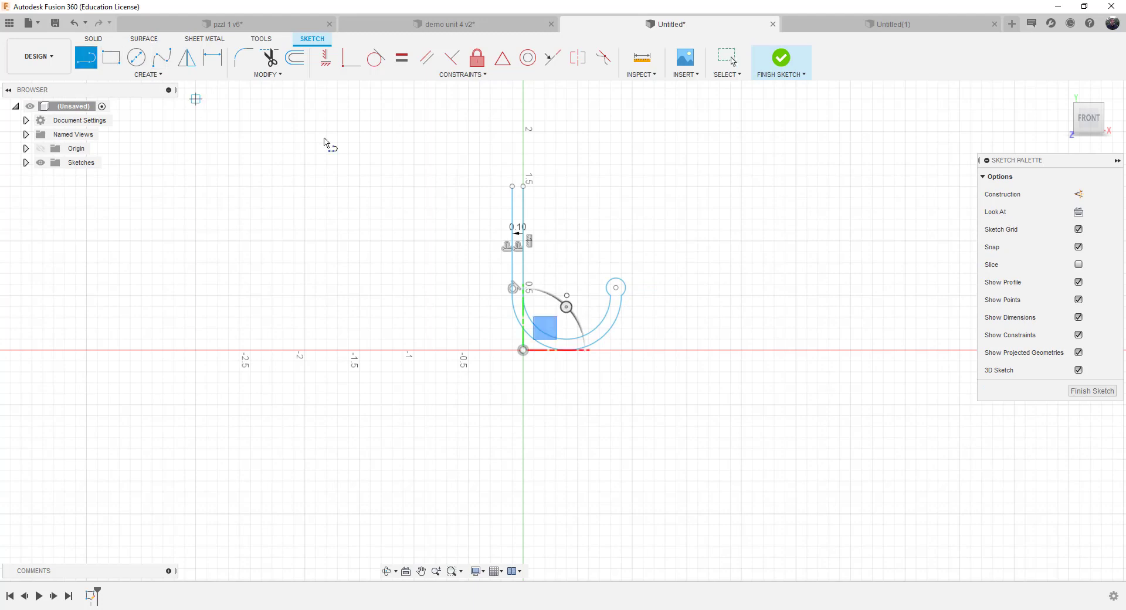
left_click(512, 186)
left_click(523, 186)
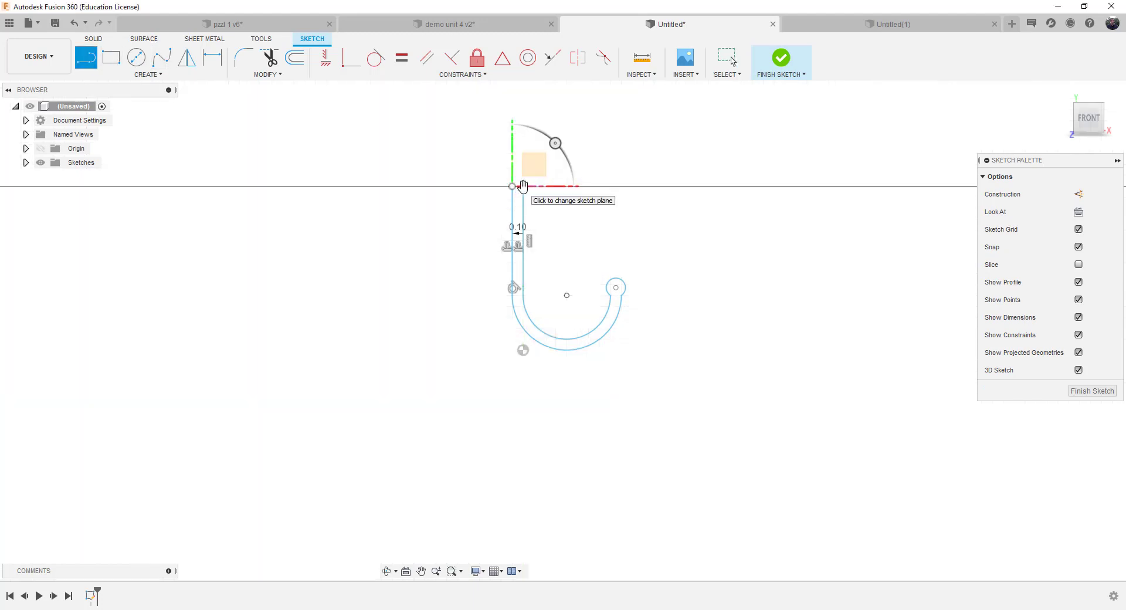
right_click(522, 197)
left_click(560, 197)
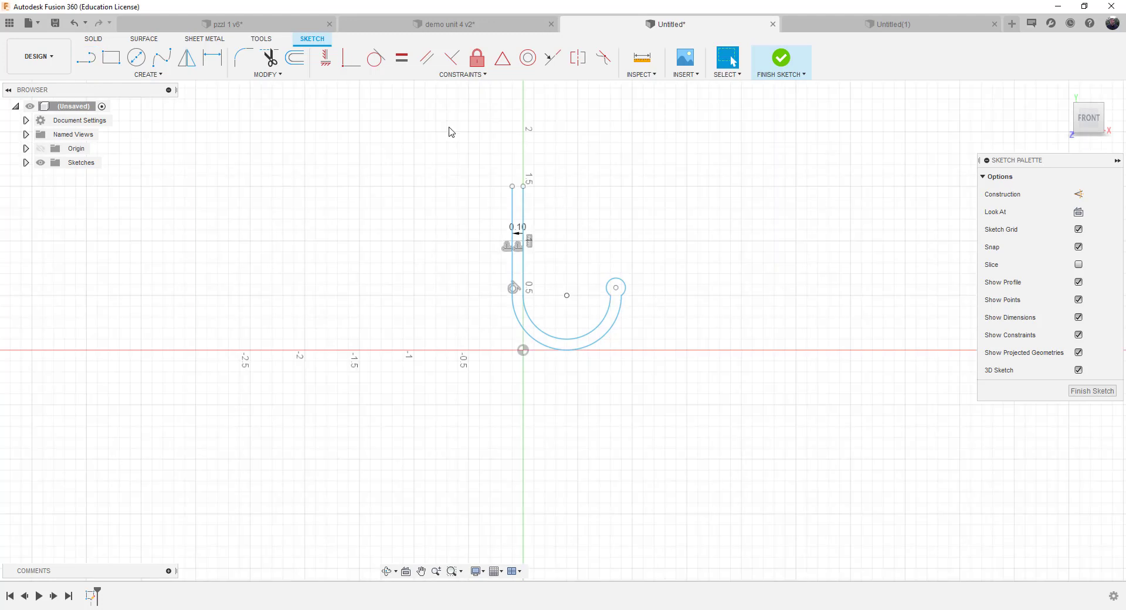
left_click(211, 57)
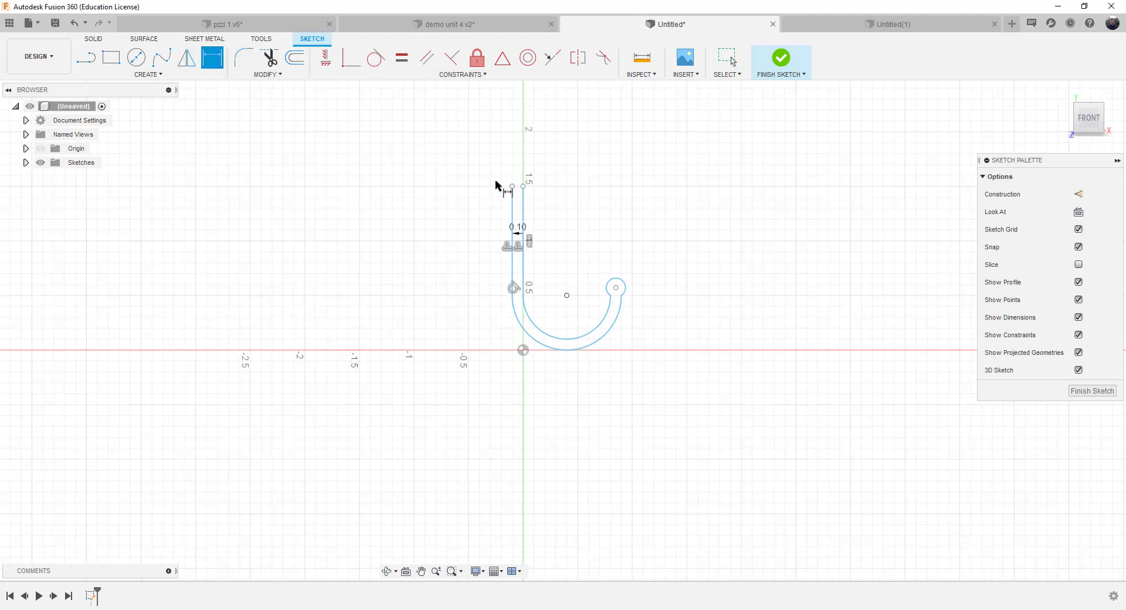
Close the hook profile with a short horizontal line joining the upper ends of the two vertical lines.
key("l")
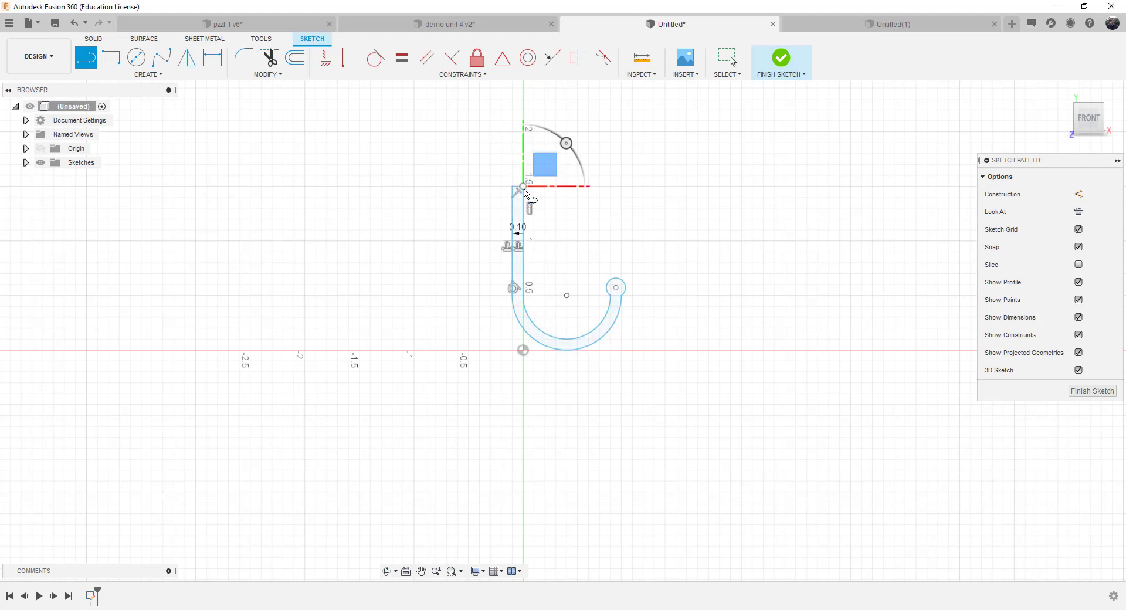
right_click(524, 191)
left_click(573, 188)
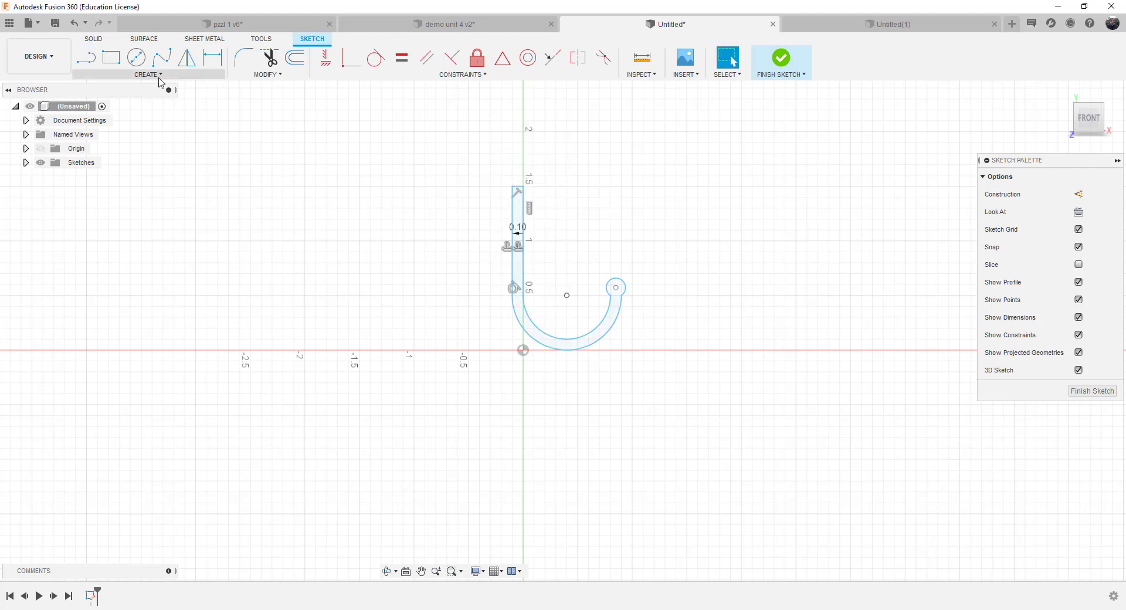
Try a diagonal line from the shank's upper outer corner to the hook arc's centre, and undo it.
left_click(86, 56)
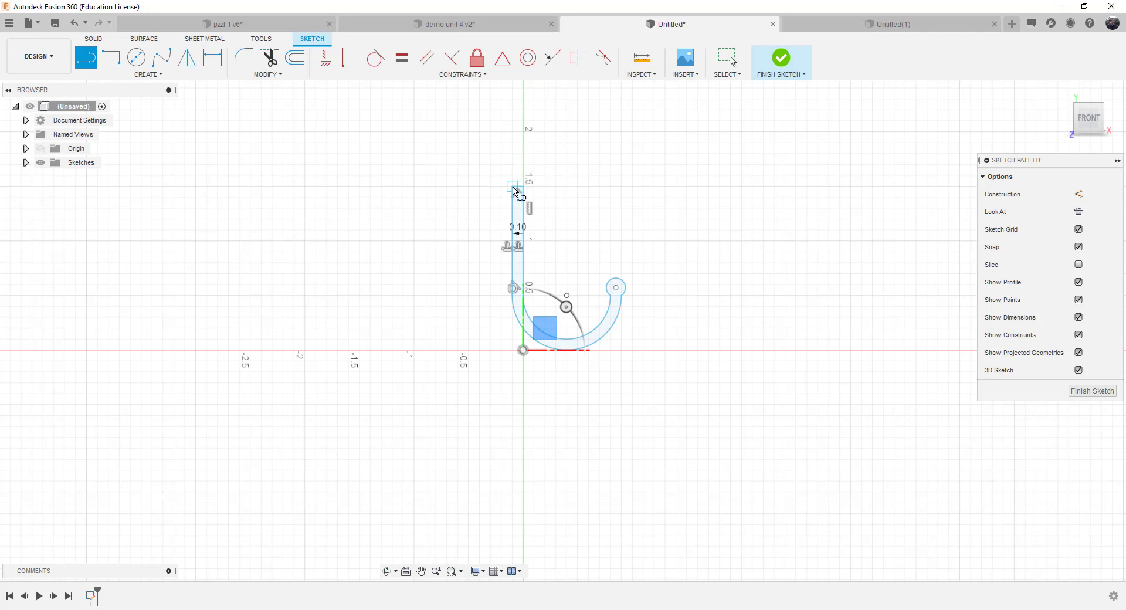
left_click(513, 188)
left_click(567, 295)
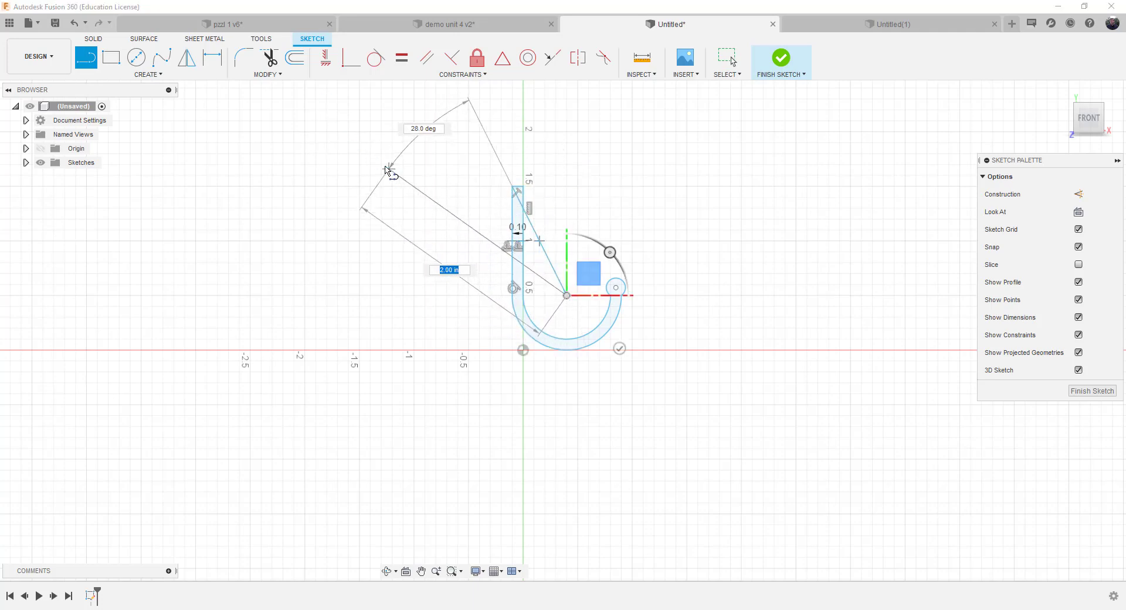
key("Escape")
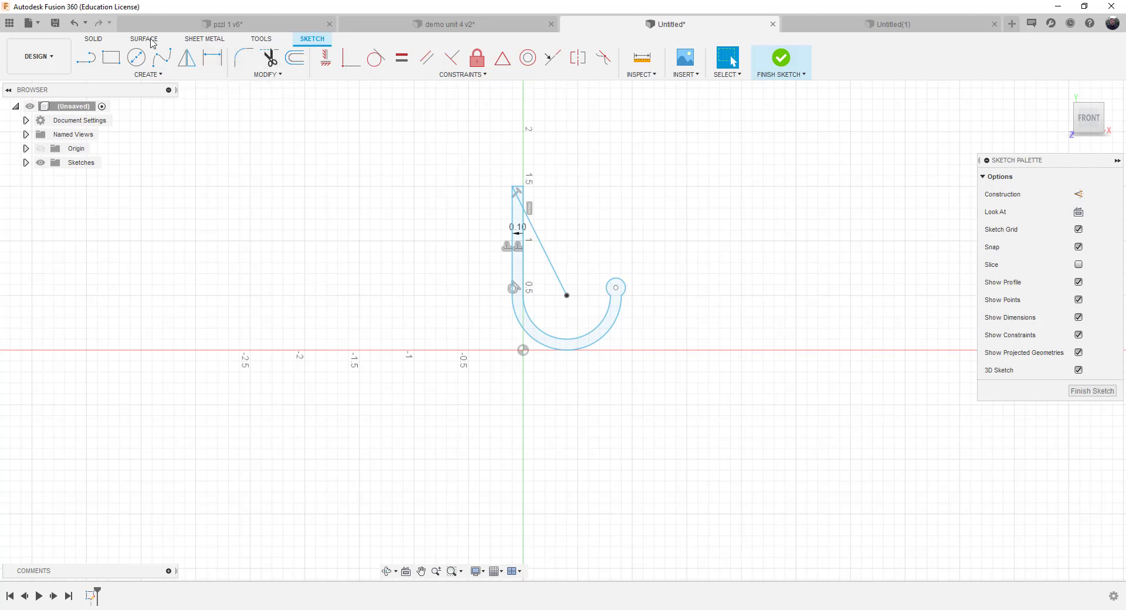
left_click(74, 23)
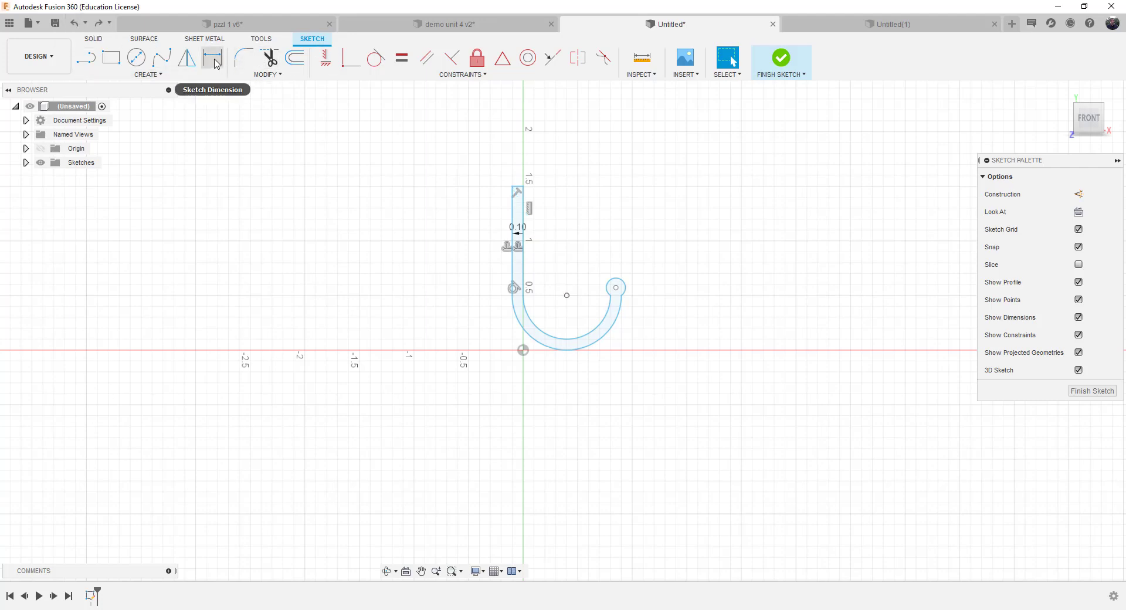
Add a driven vertical dimension from the shank's upper outer corner to the centre of the hook arc.
left_click(212, 57)
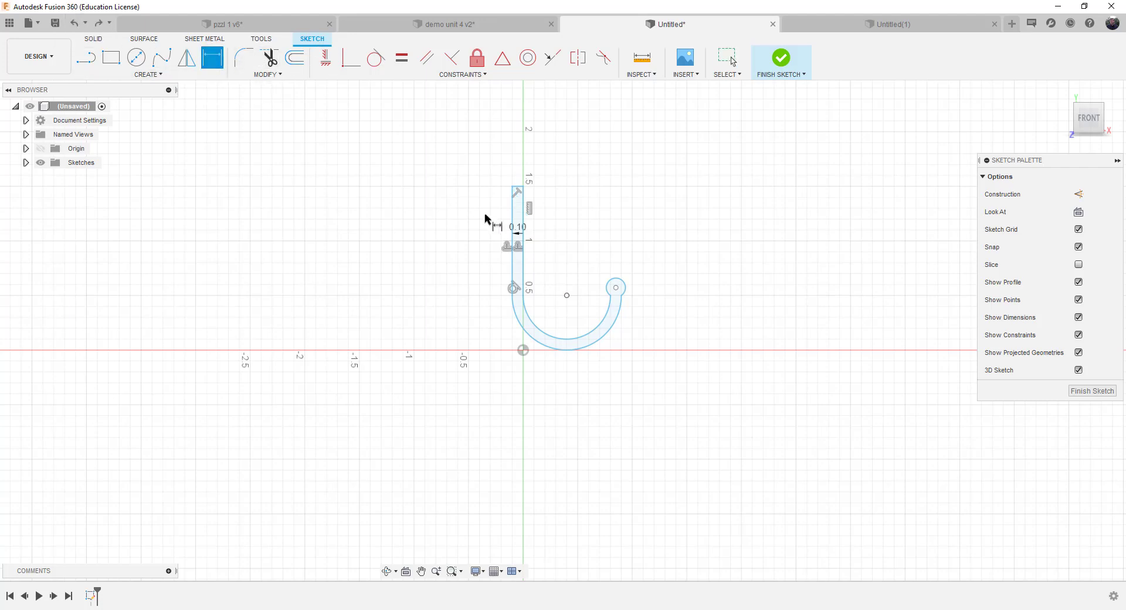
left_click(513, 187)
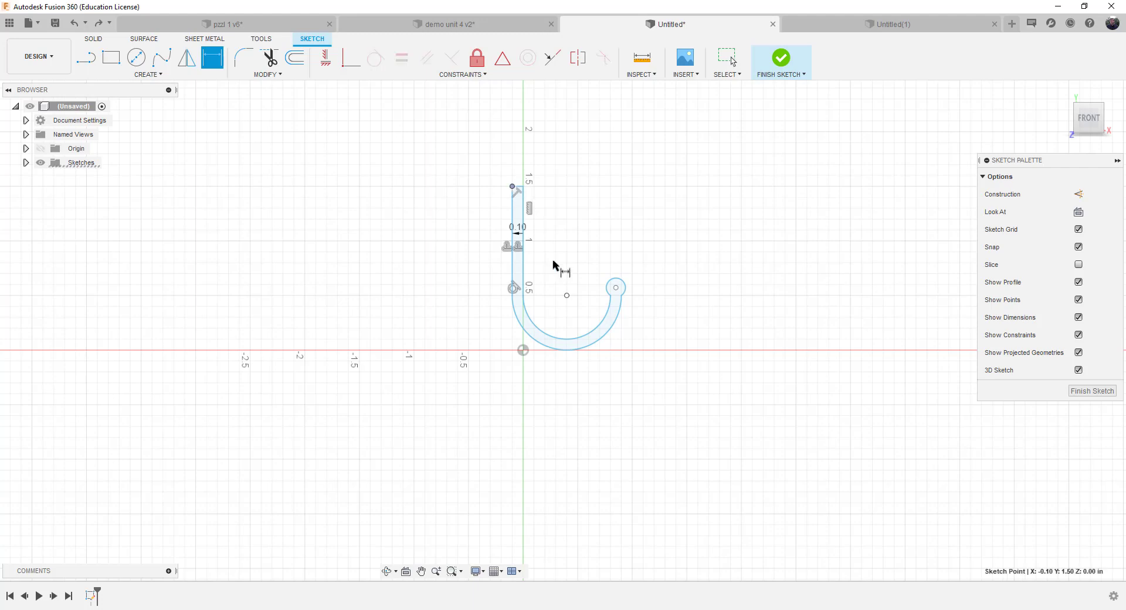
left_click(567, 296)
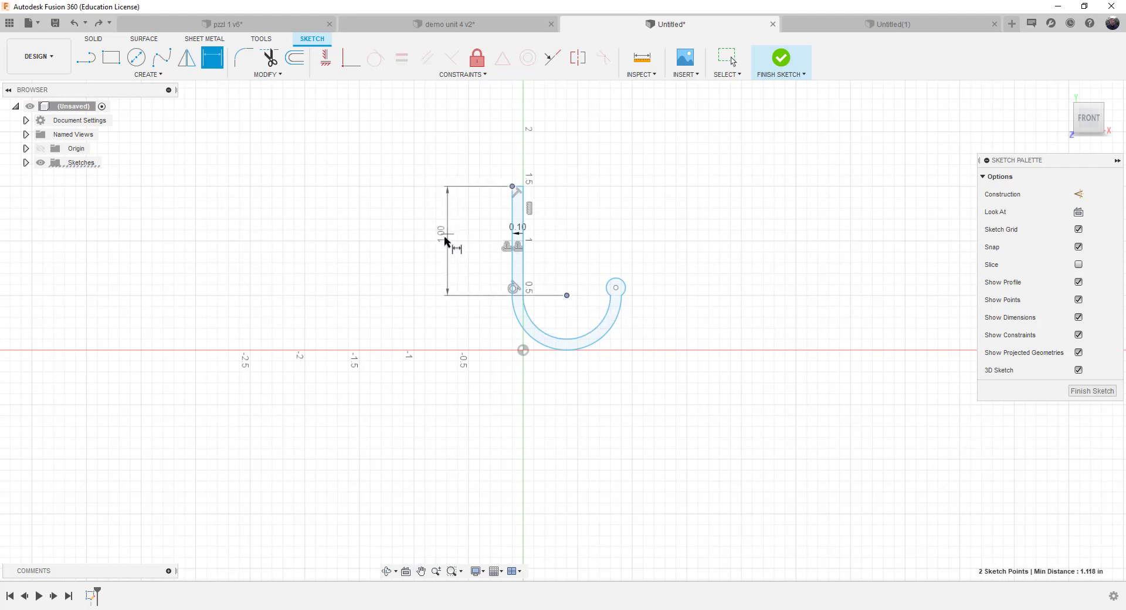
left_click(444, 241)
left_click(599, 324)
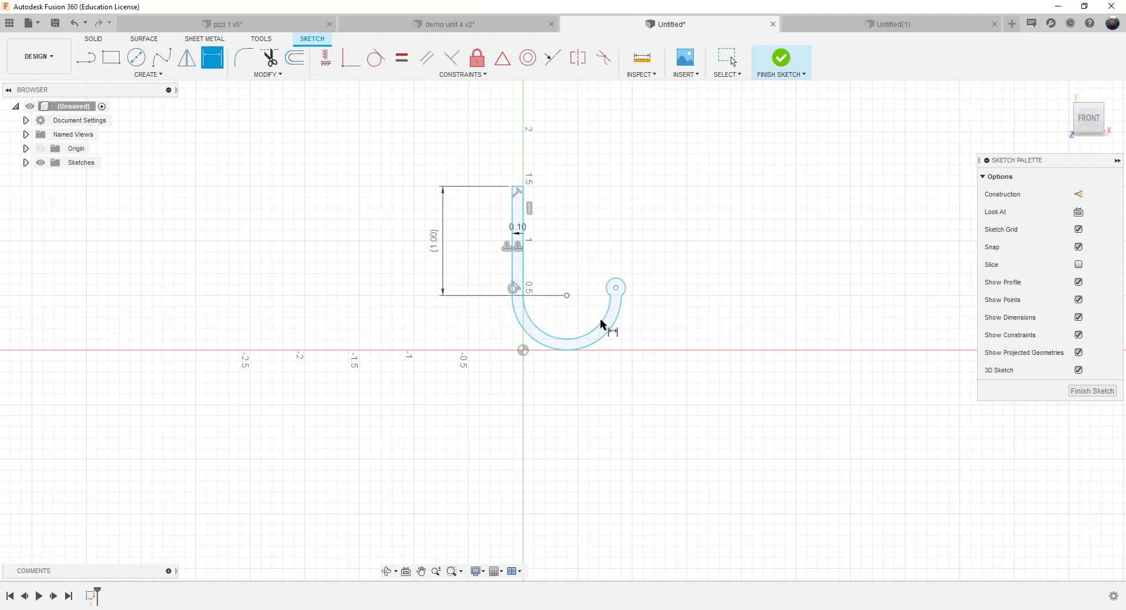
Add a driven radius dimension to the hook's outer arc, placed below the curve.
left_click(569, 350)
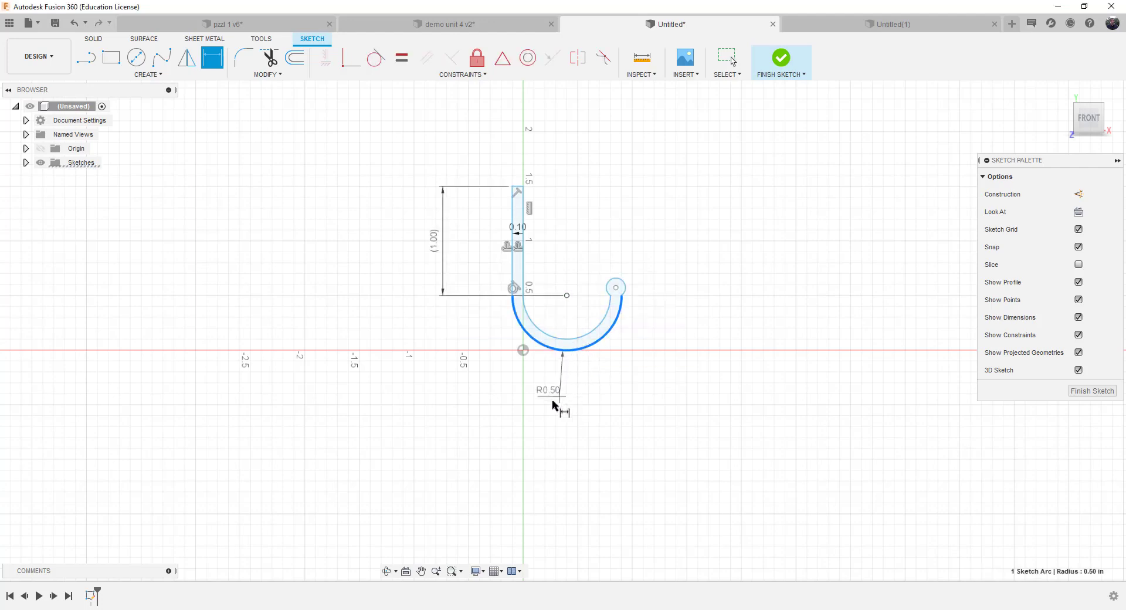
left_click(622, 392)
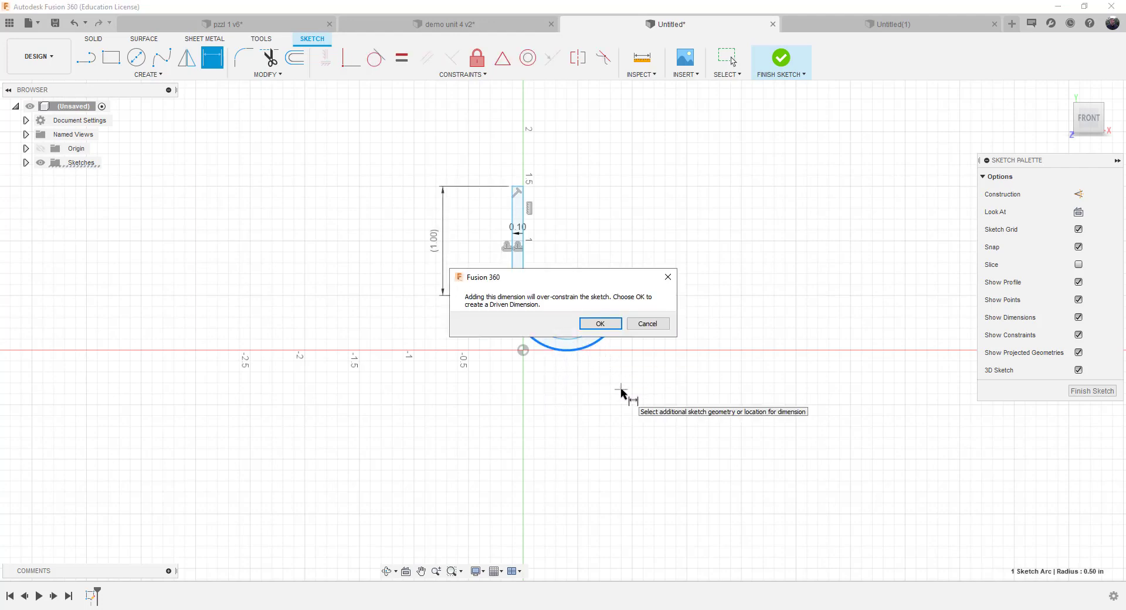
left_click(606, 326)
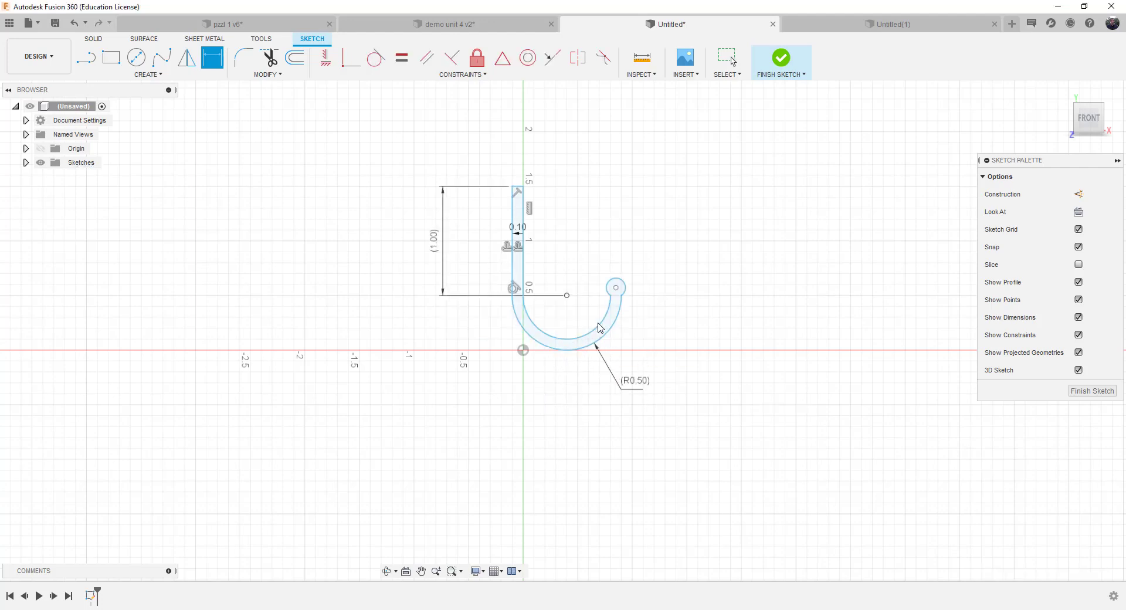
Dimension the radius of the rounded tip at the hook's open end.
left_click(622, 287)
left_click(650, 270)
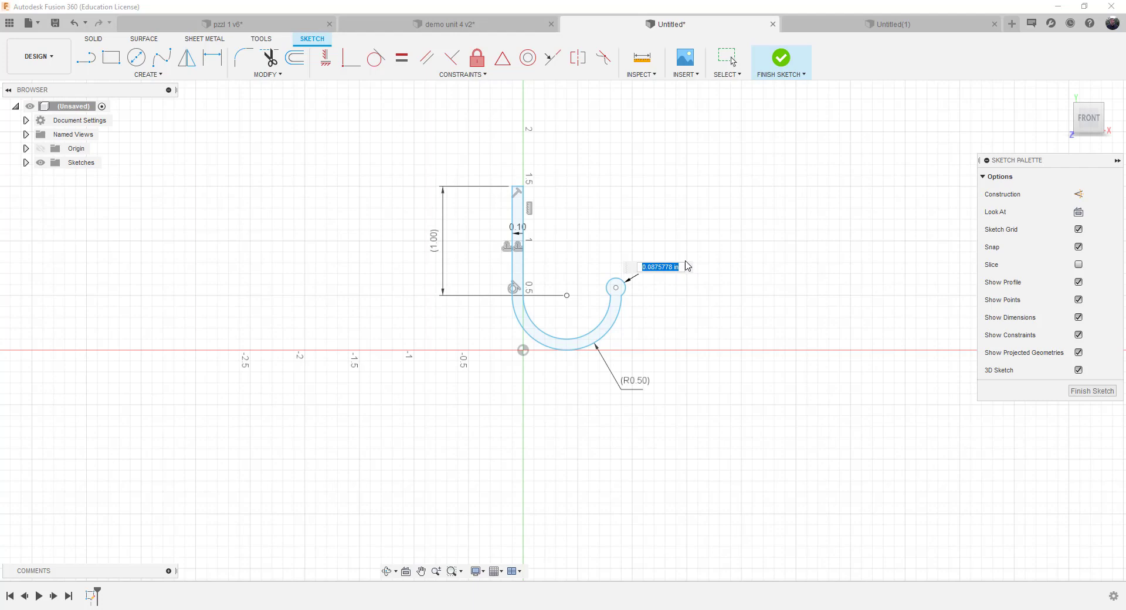
key("BackSpace")
key("Return")
key("d")
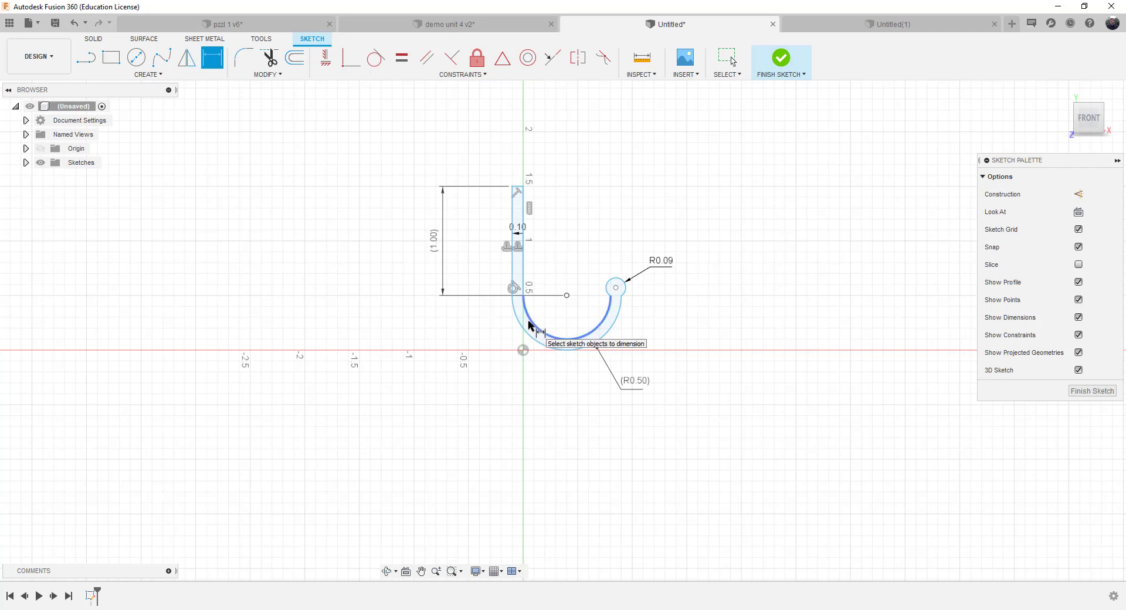
left_click(514, 246)
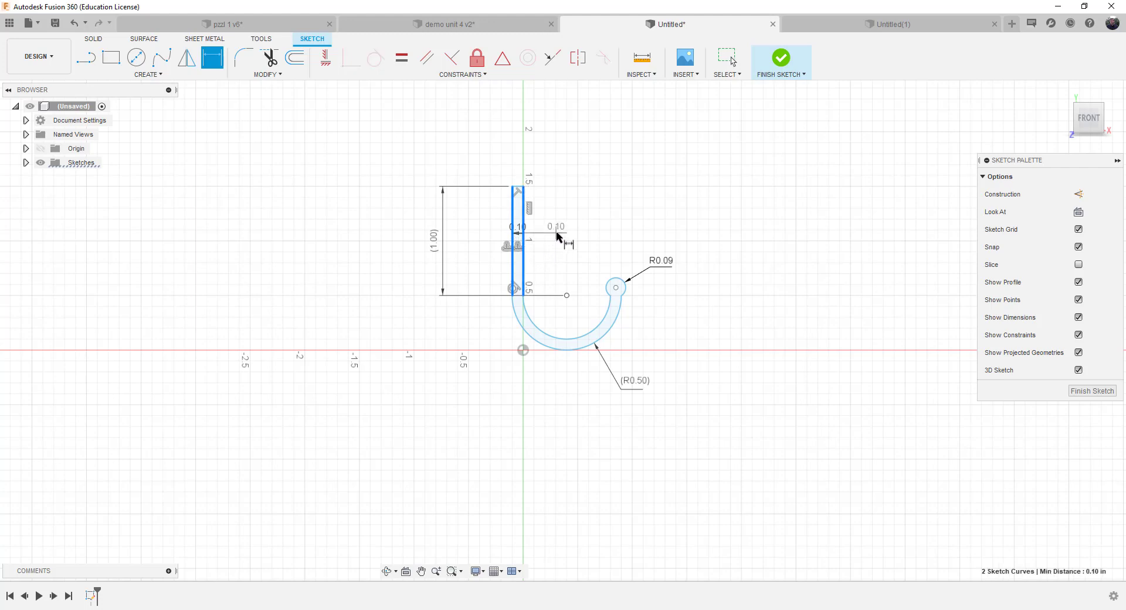
key("Escape")
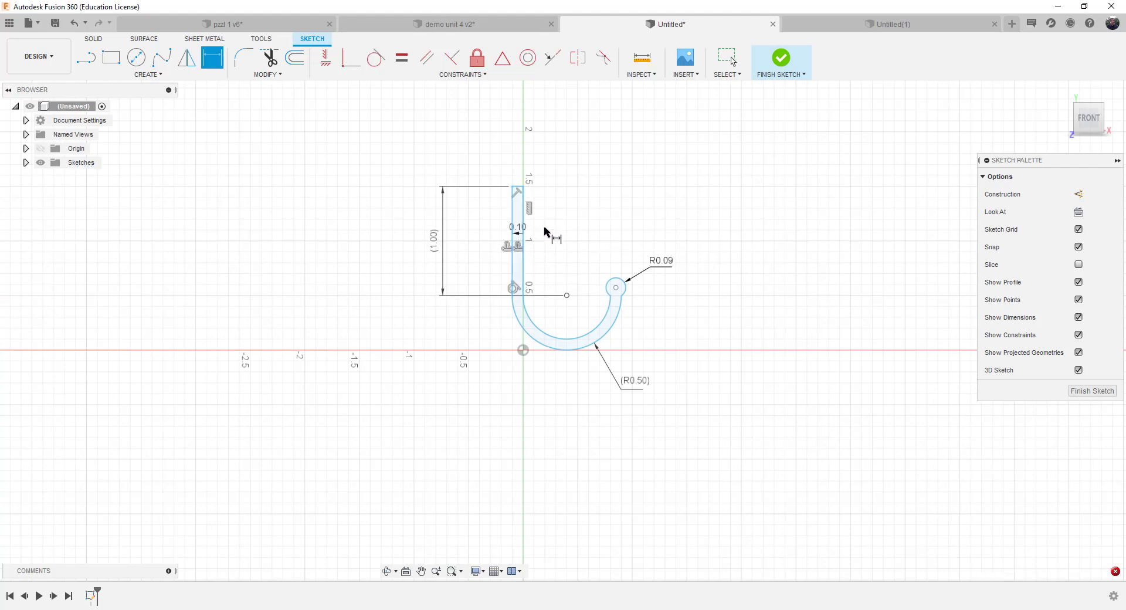
right_click(565, 234)
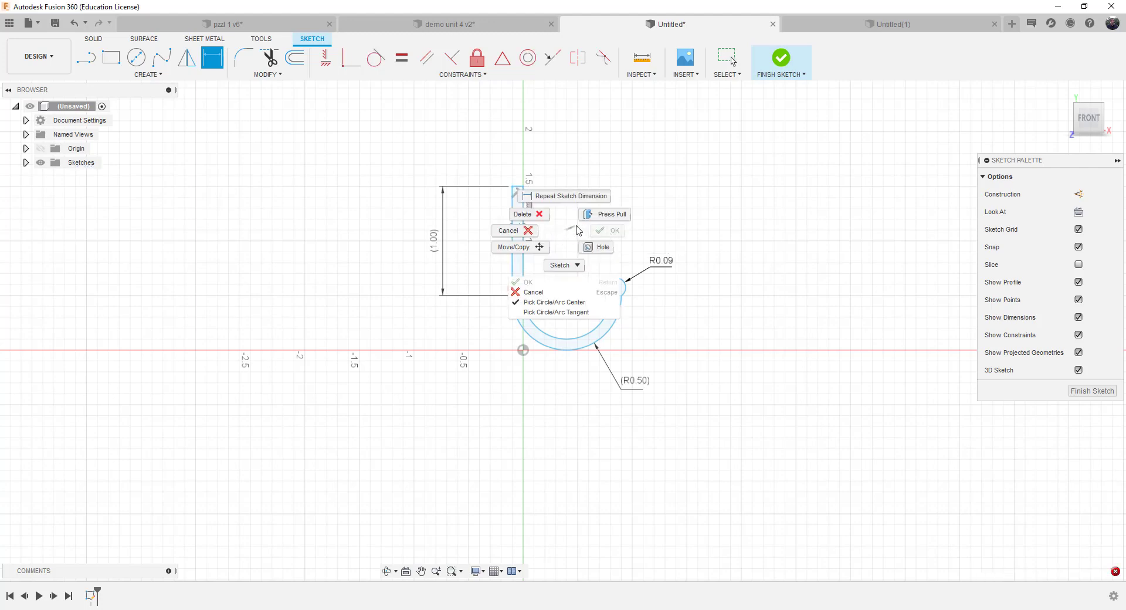
left_click(518, 231)
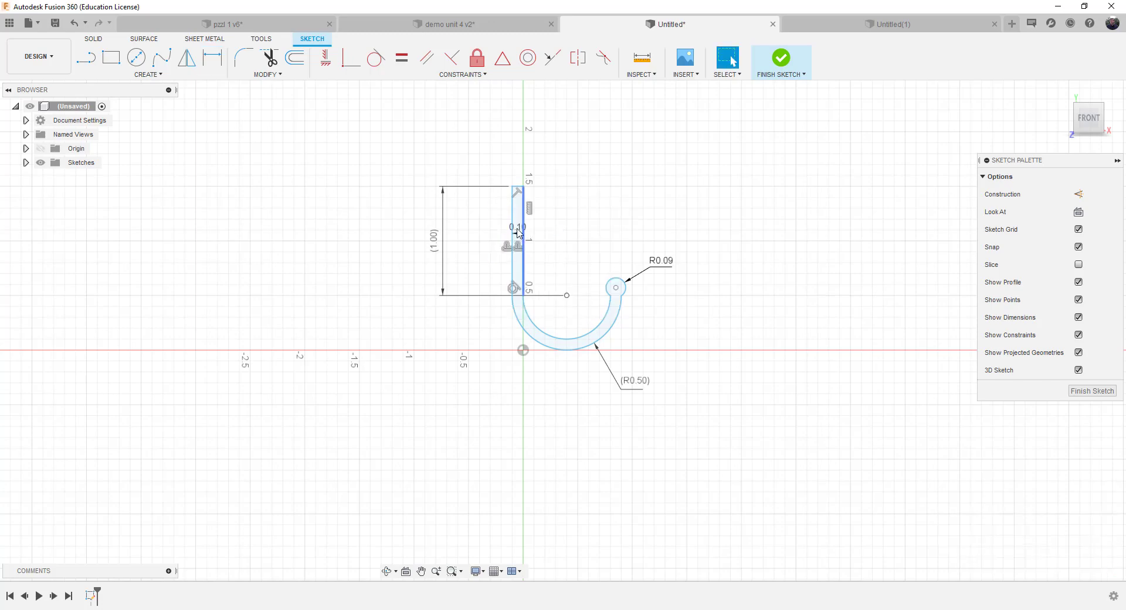
Move the shank's 0.10 thickness dimension text out of the profile into the clear space inside the hook.
scroll(518, 232, "up", 5)
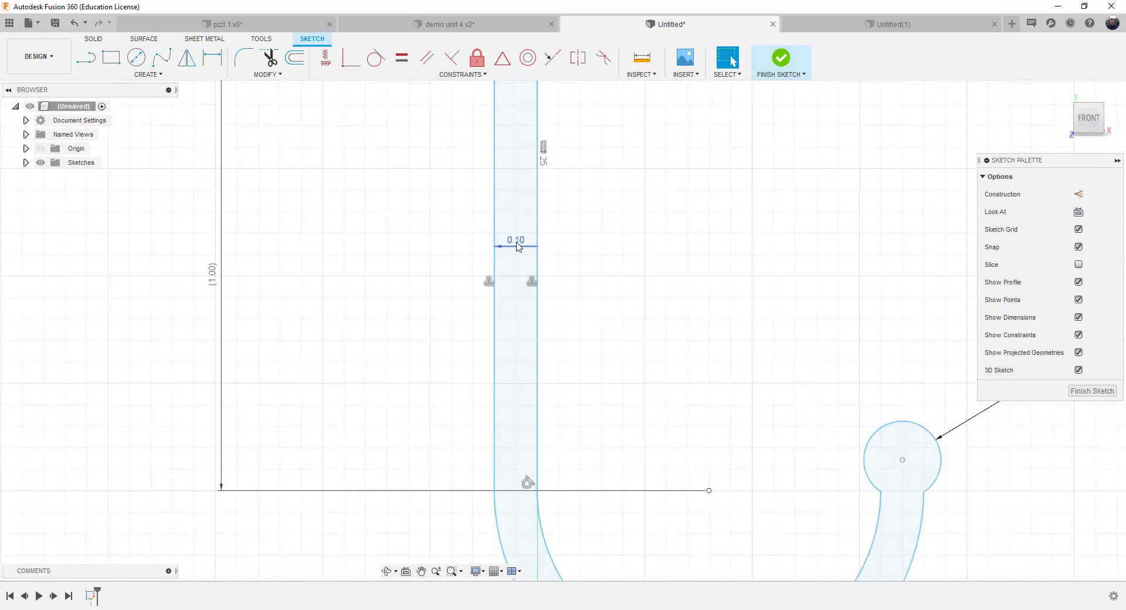
left_click_drag(518, 246, 648, 242)
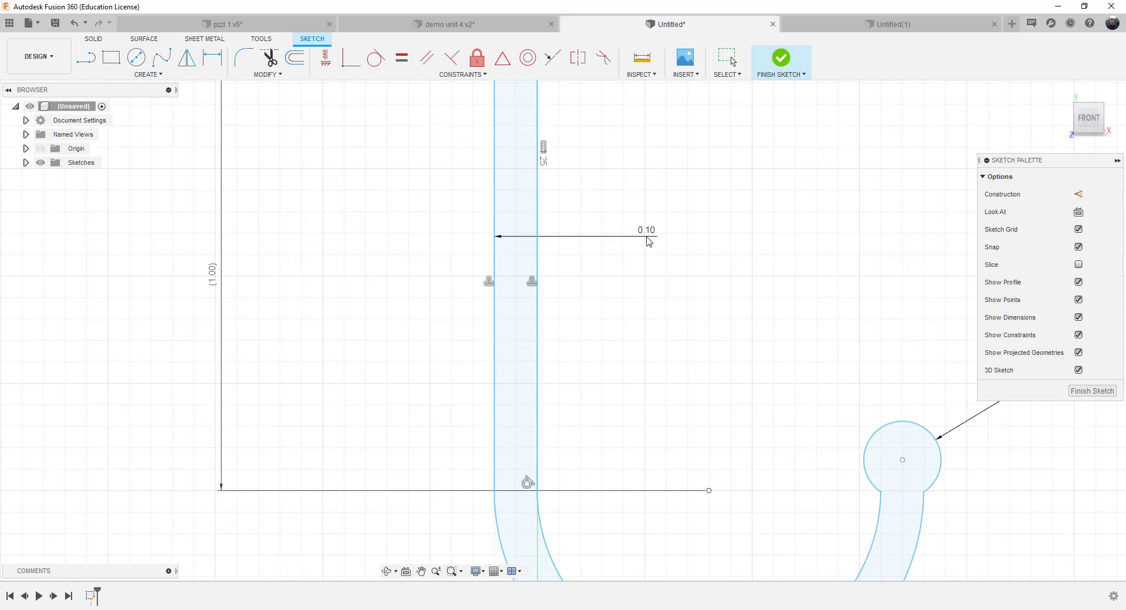
scroll(664, 264, "down", 5)
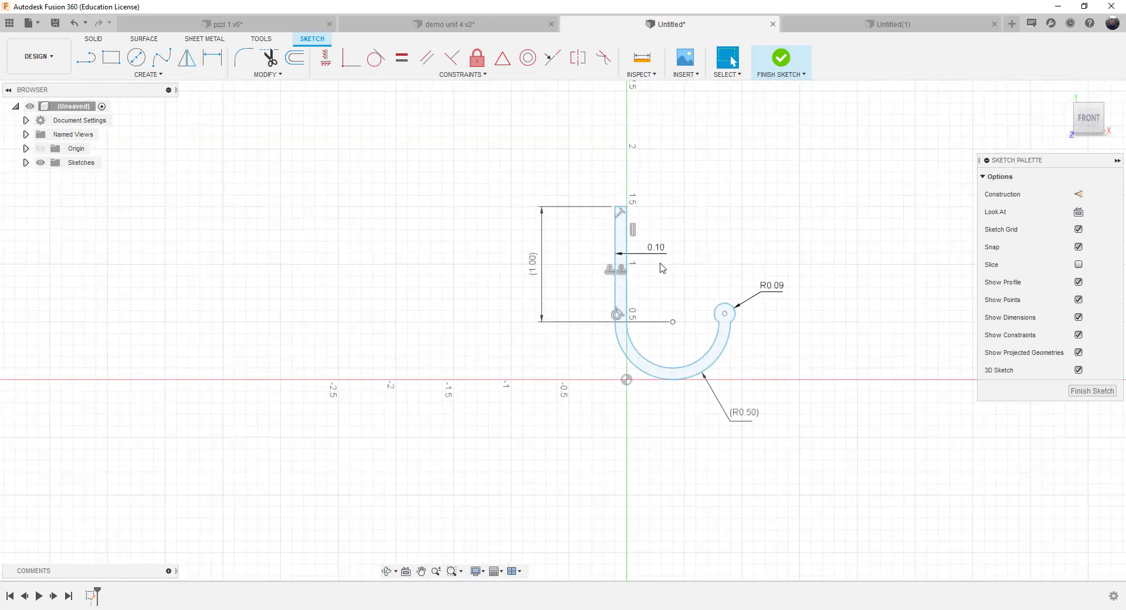
middle_click_drag(674, 271, 552, 283)
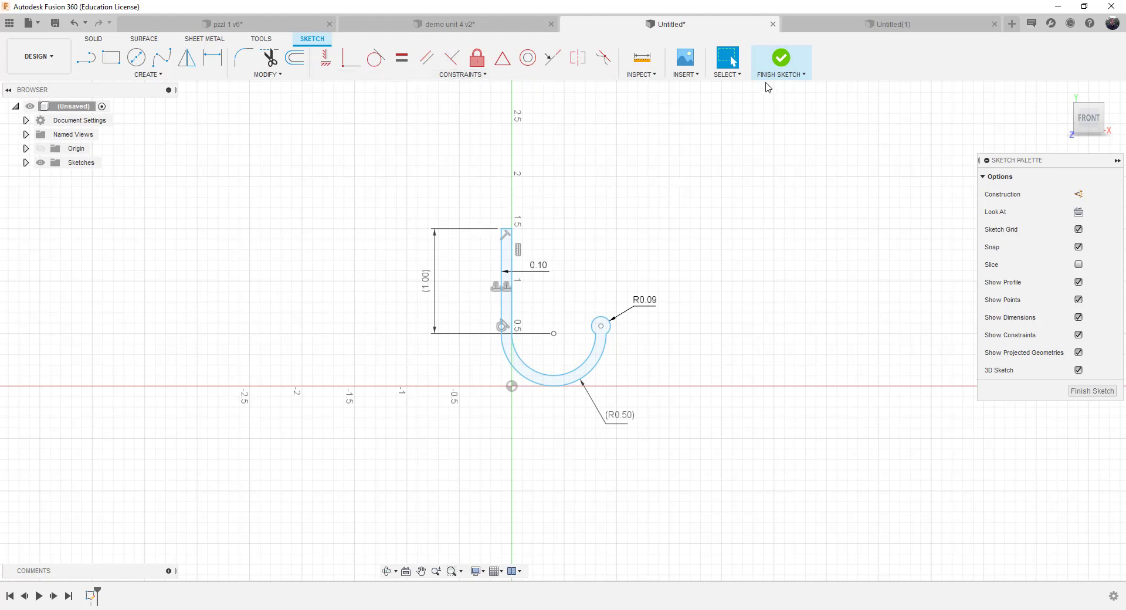
Finish the sketch and extrude the hook profile 0.20 in to one side as a new body.
left_click(782, 58)
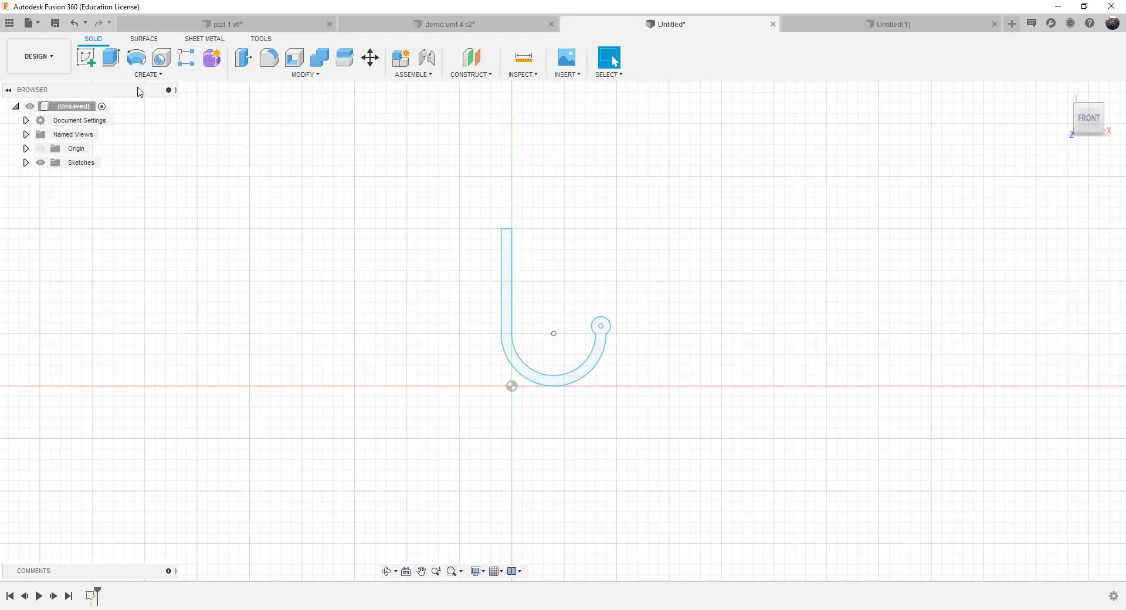
left_click(110, 57)
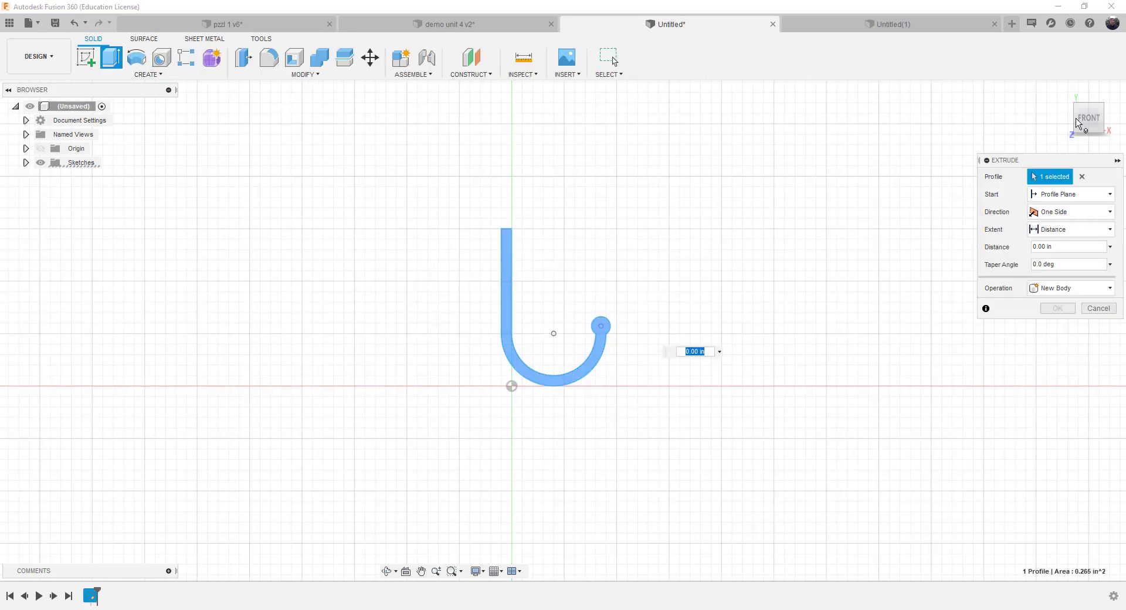
left_click(1066, 97)
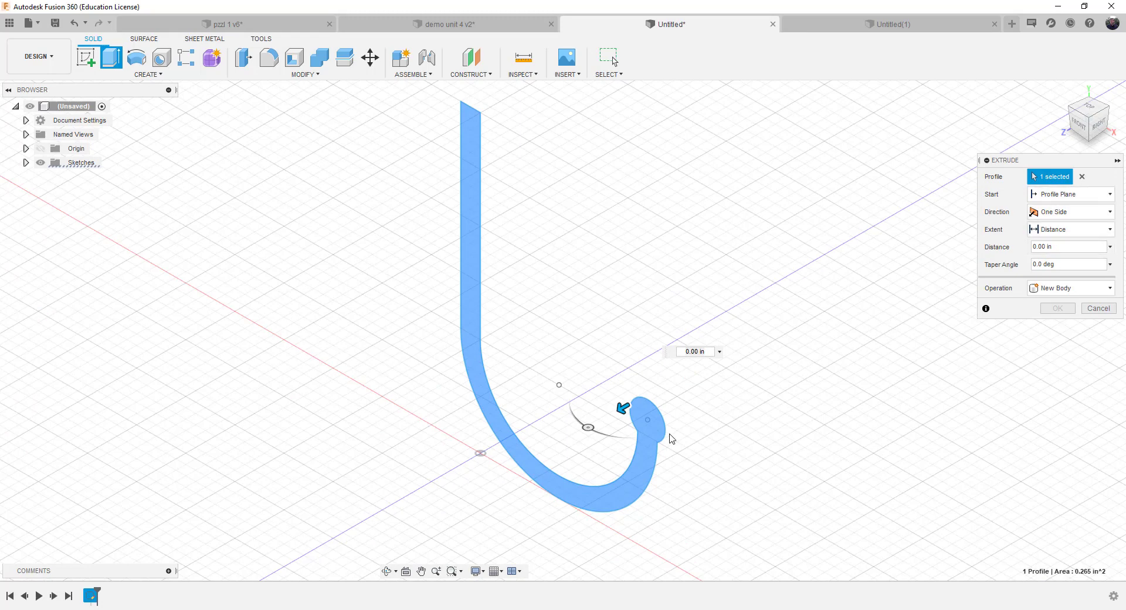
left_click_drag(623, 409, 578, 424)
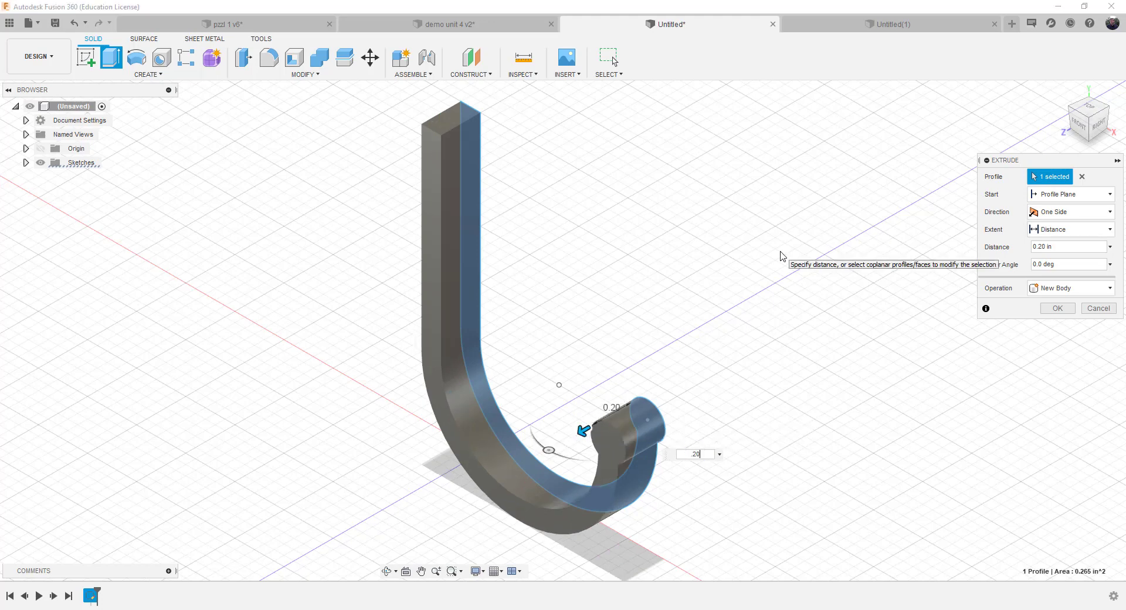
key("Return")
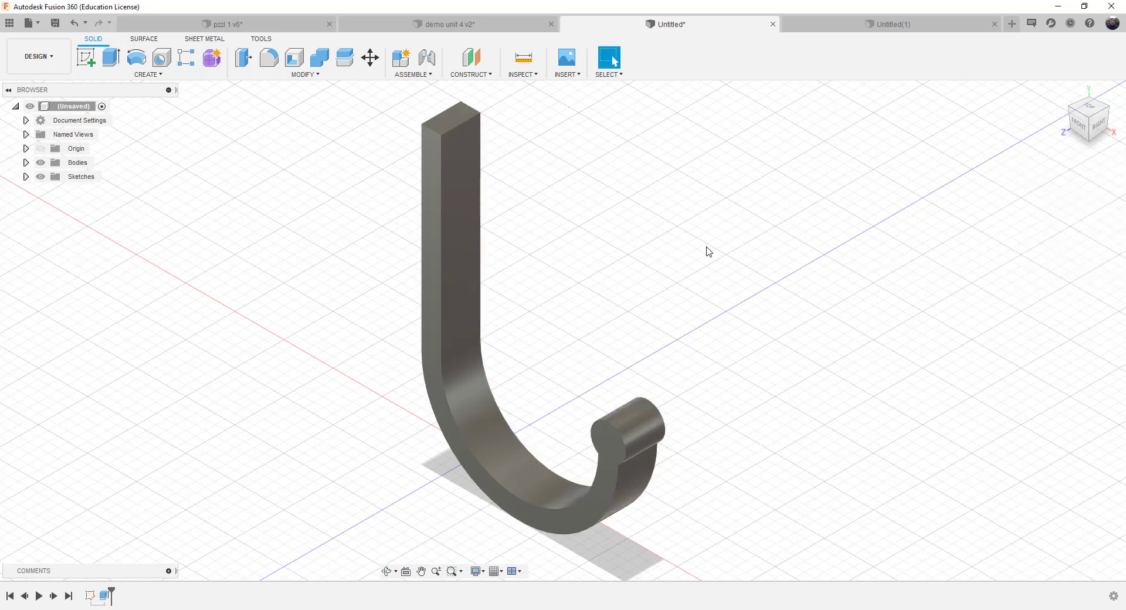
Start a new sketch on the inner flat face of the hook's vertical shank.
left_click(86, 57)
left_click(478, 141)
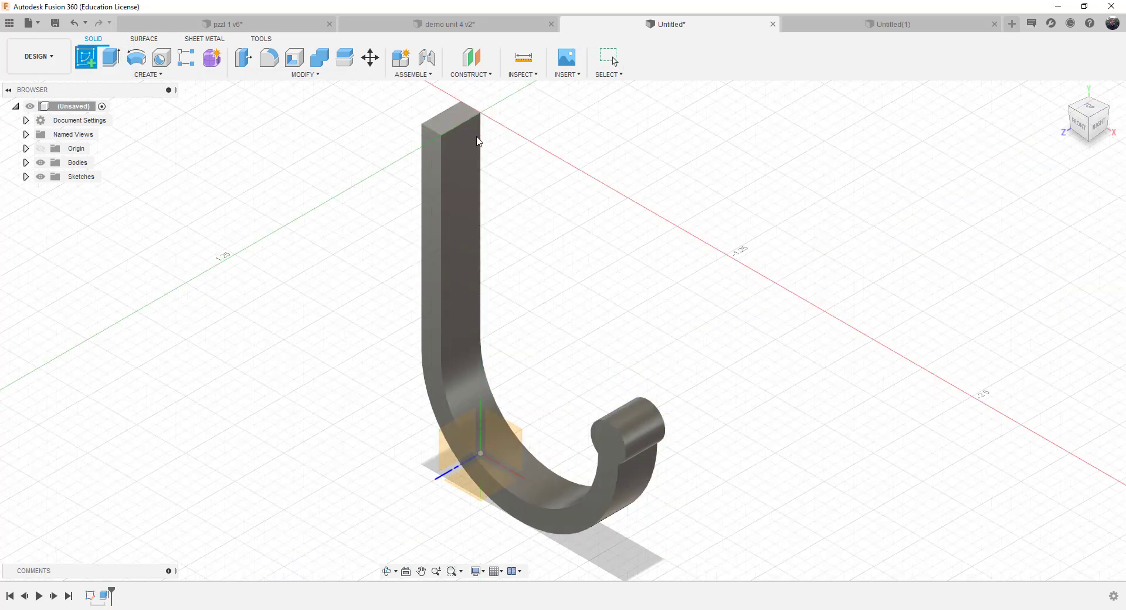